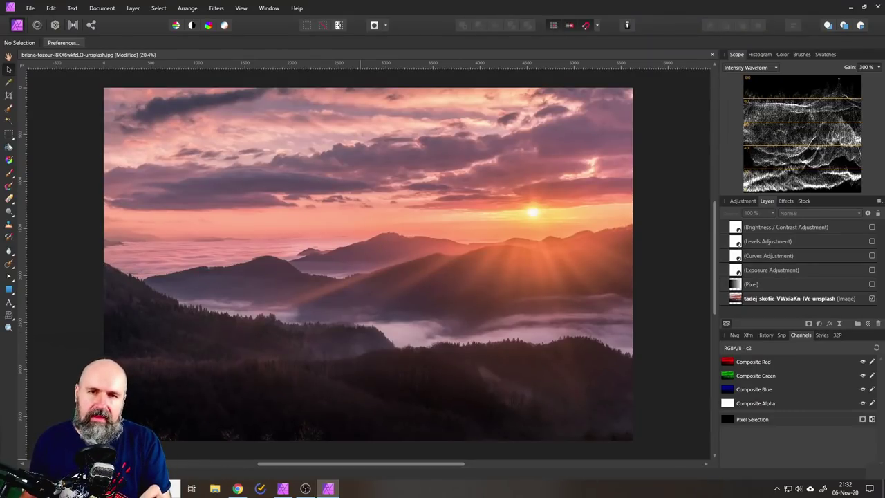
Step: Show the black-to-white gradient layer over the sunset photo
left_click(871, 285)
left_click(872, 284)
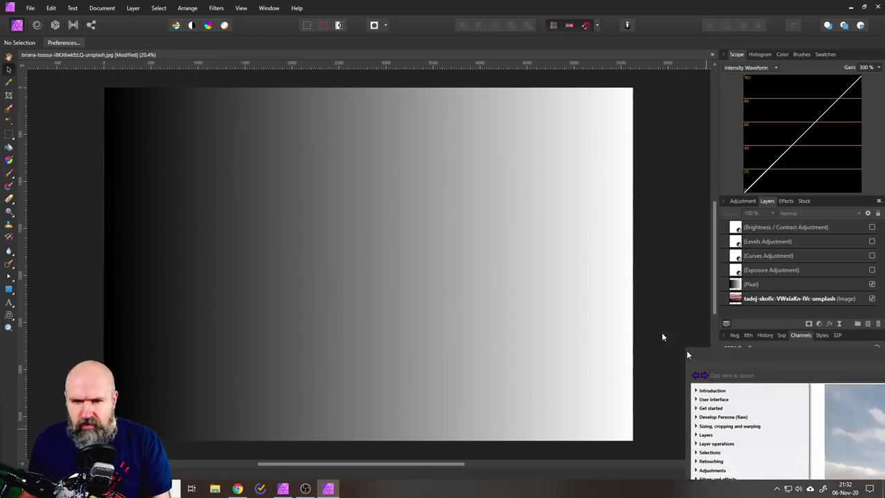
Step: Open Help on the Exposure adjustment, move the window aside, read it, and close it
key("F1")
left_click_drag(81, 11, 79, 12)
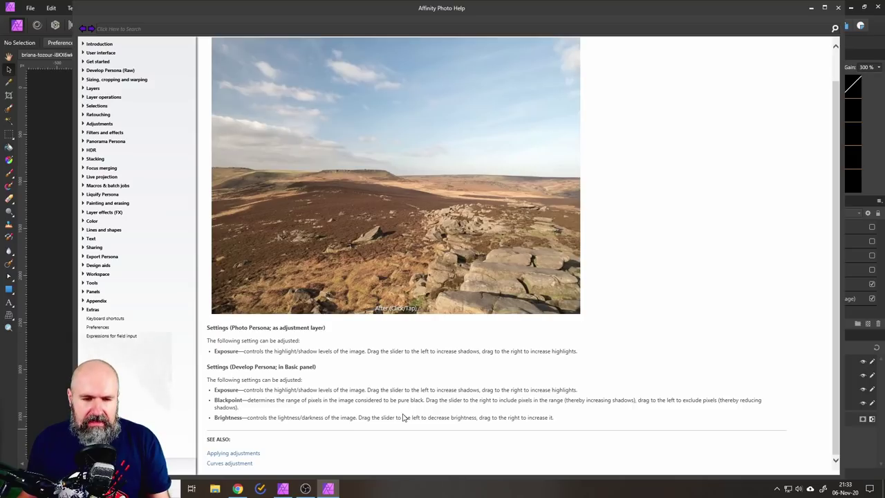
left_click(838, 7)
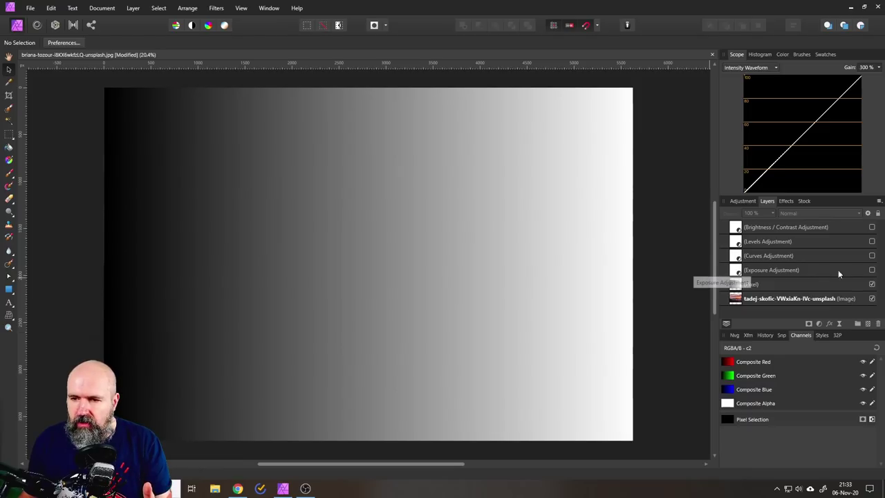
Step: Enable the Exposure adjustment and lower exposure until the gradient is nearly black
left_click(872, 270)
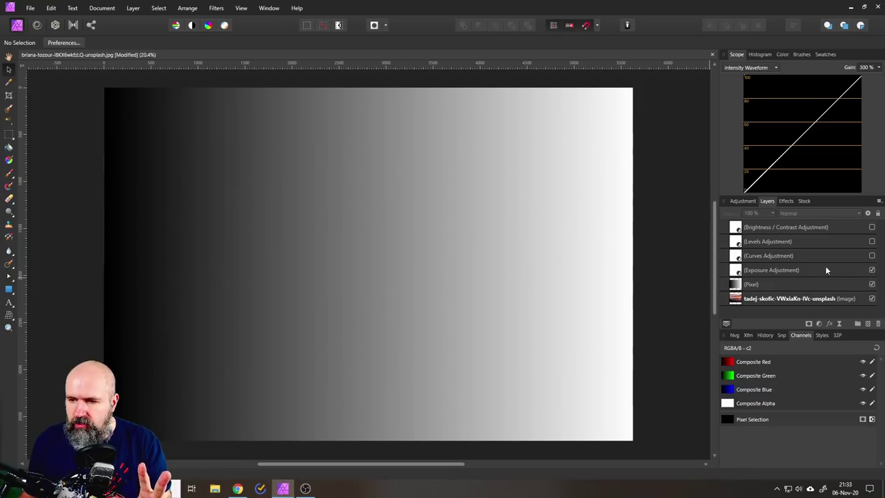
left_click(737, 270)
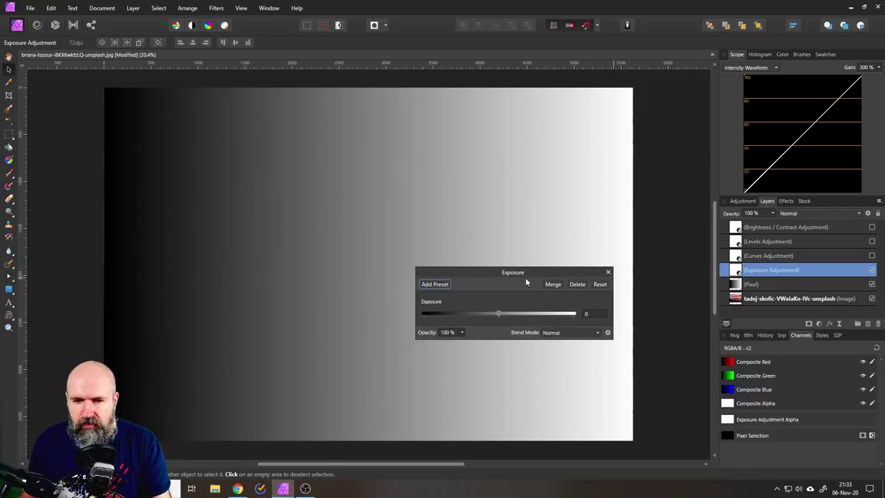
left_click_drag(525, 277, 490, 235)
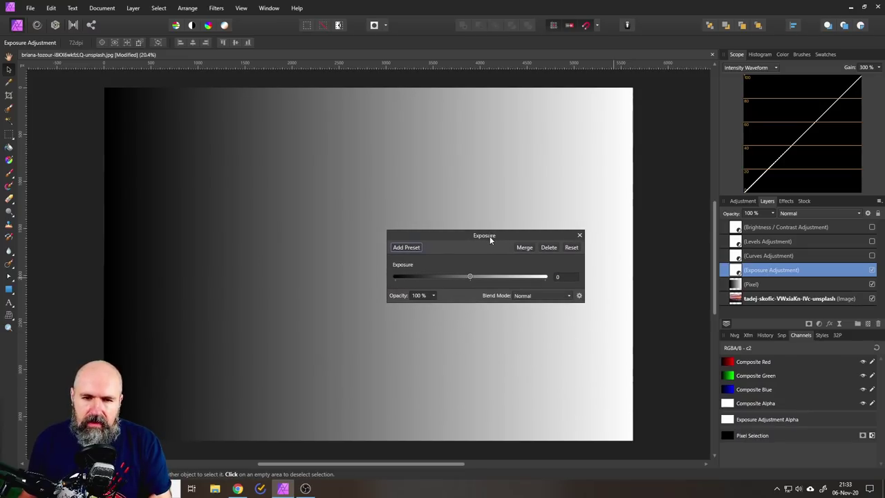
left_click_drag(470, 275, 440, 273)
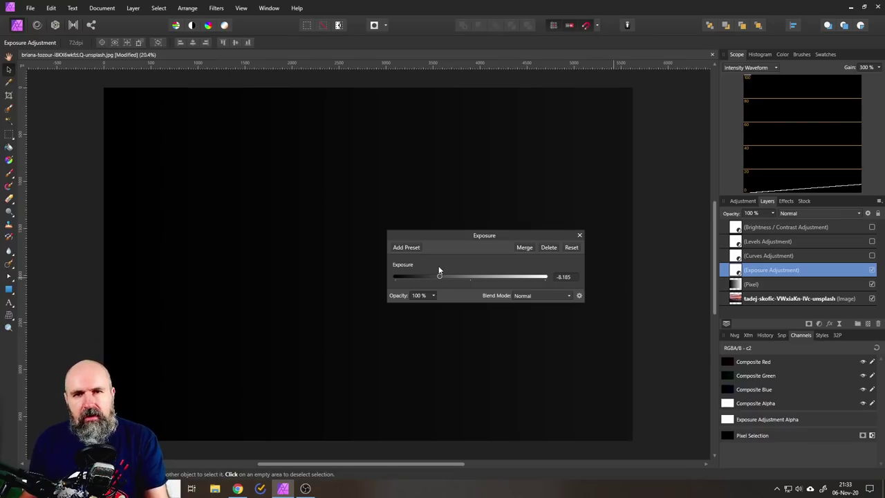
Step: Try exposure at 5.477, 0, -3.138 and 4.246, then reset it to default and close
left_click_drag(435, 237, 439, 312)
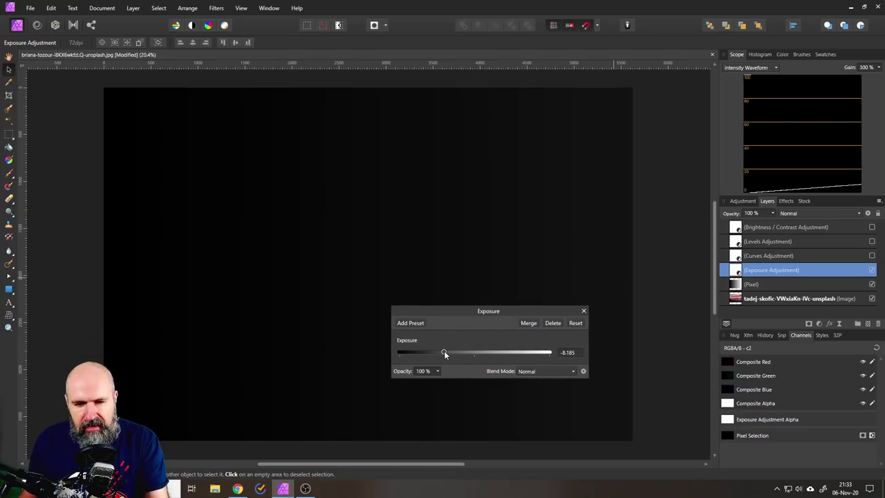
left_click_drag(444, 353, 495, 353)
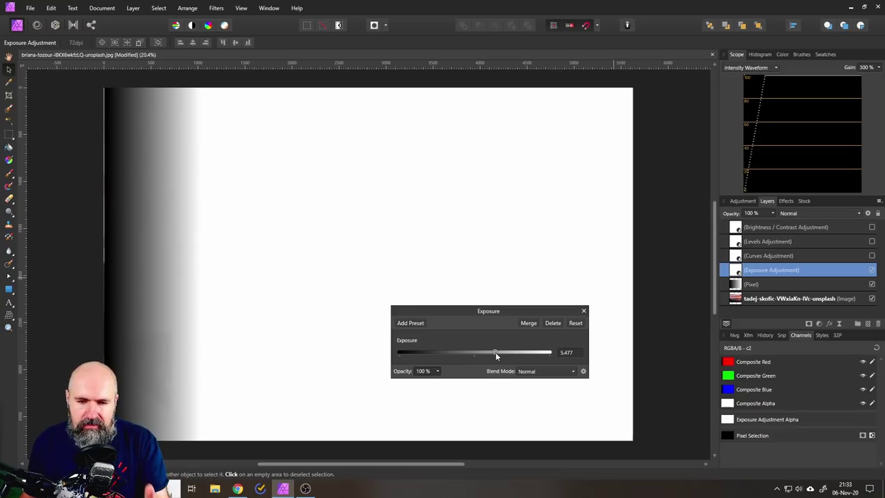
double_click(495, 351)
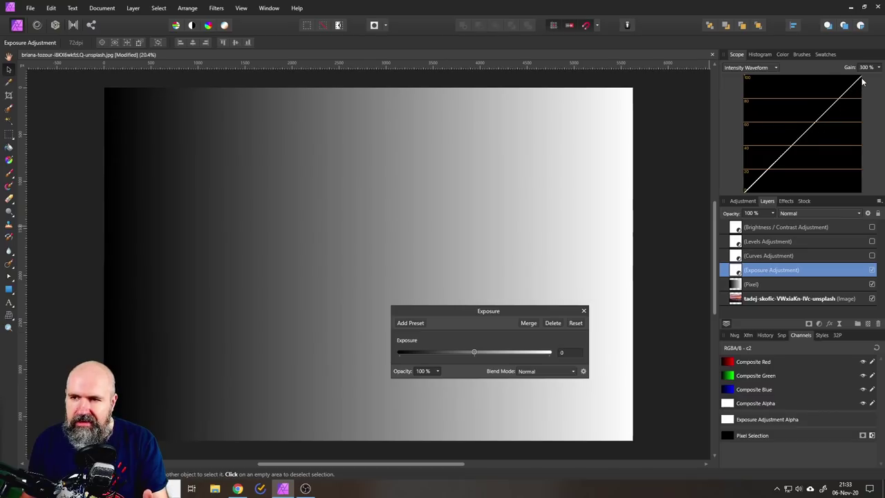
left_click_drag(474, 353, 463, 353)
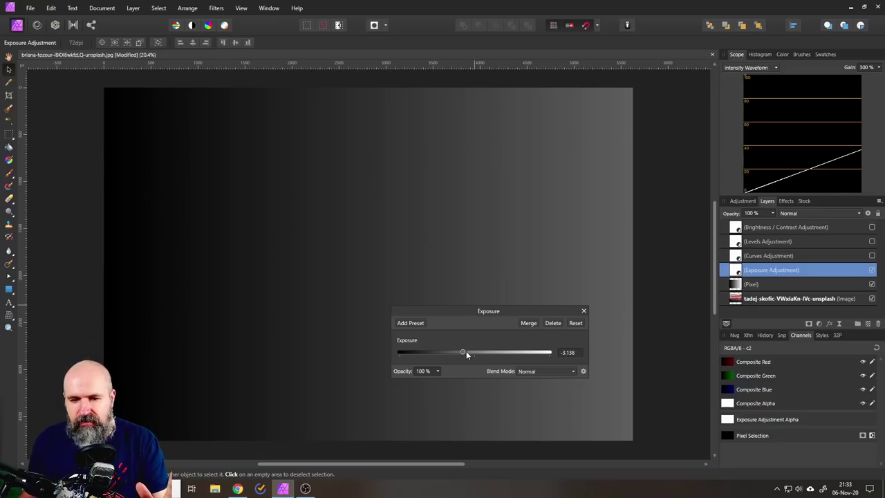
left_click_drag(462, 351, 490, 354)
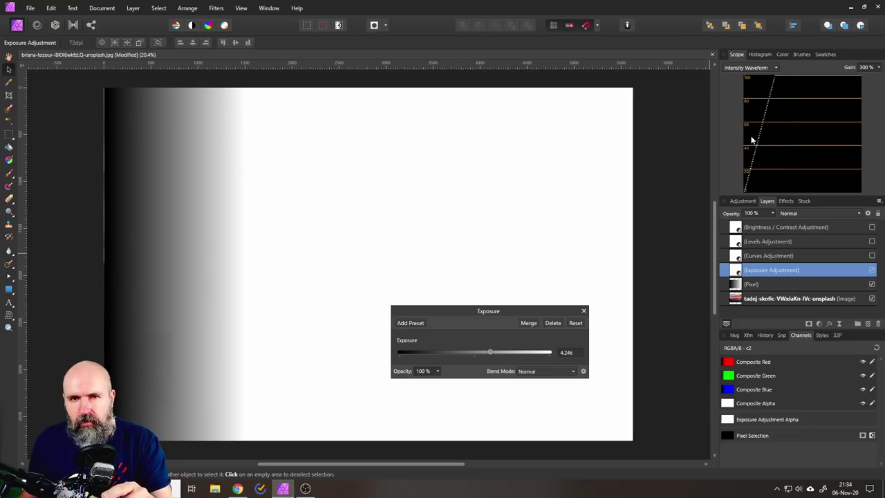
left_click(575, 322)
left_click(583, 310)
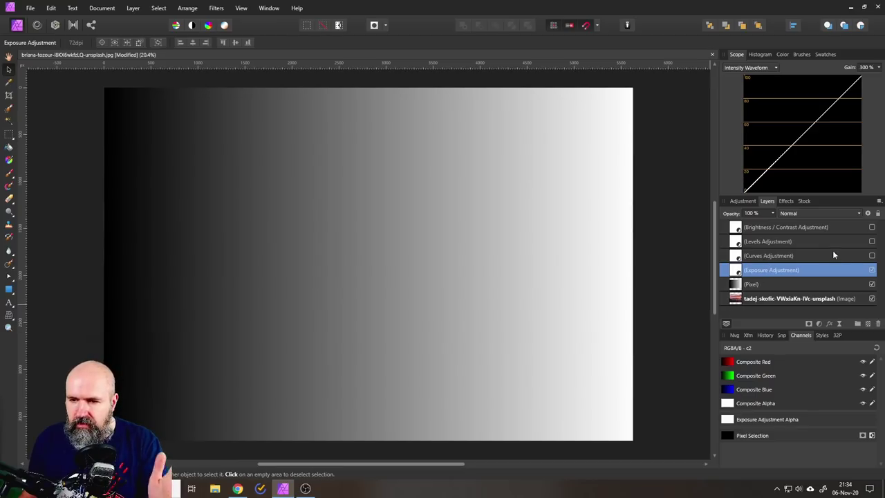
Step: Enable Curves and move its top endpoint down, left, back to diagonal, then far down
left_click(872, 256)
double_click(735, 258)
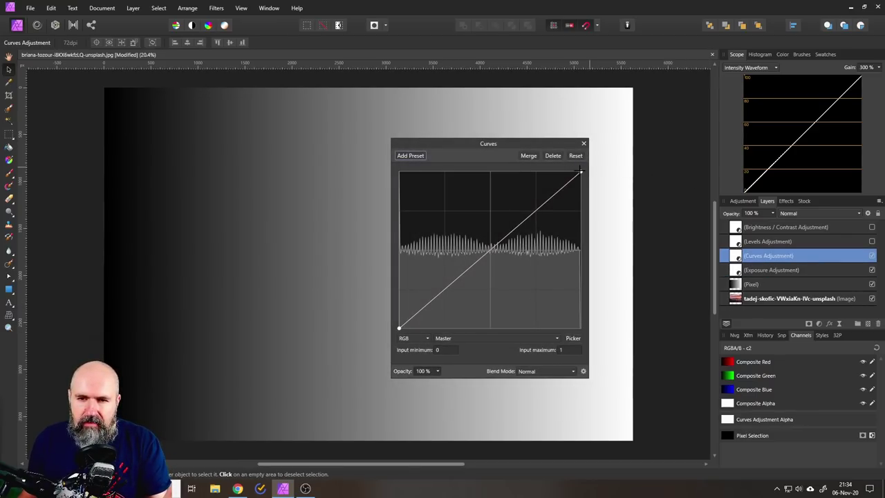
left_click_drag(581, 173, 597, 289)
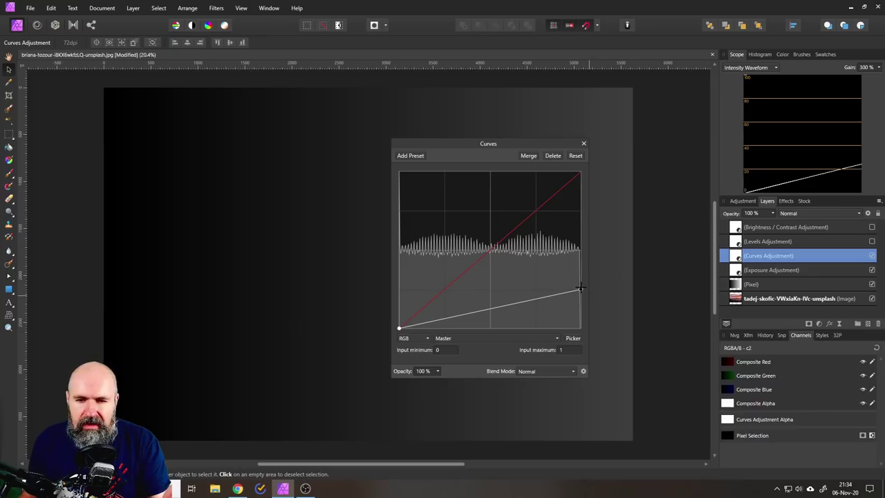
left_click_drag(580, 289, 466, 171)
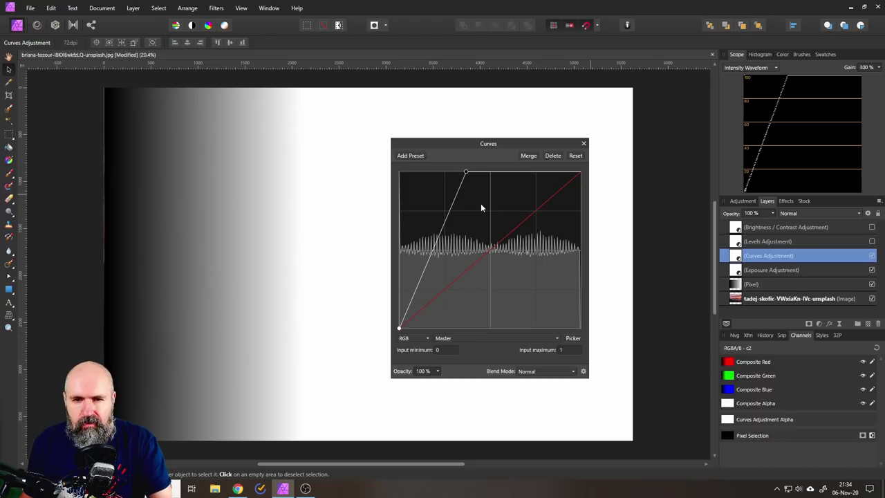
left_click_drag(465, 171, 582, 173)
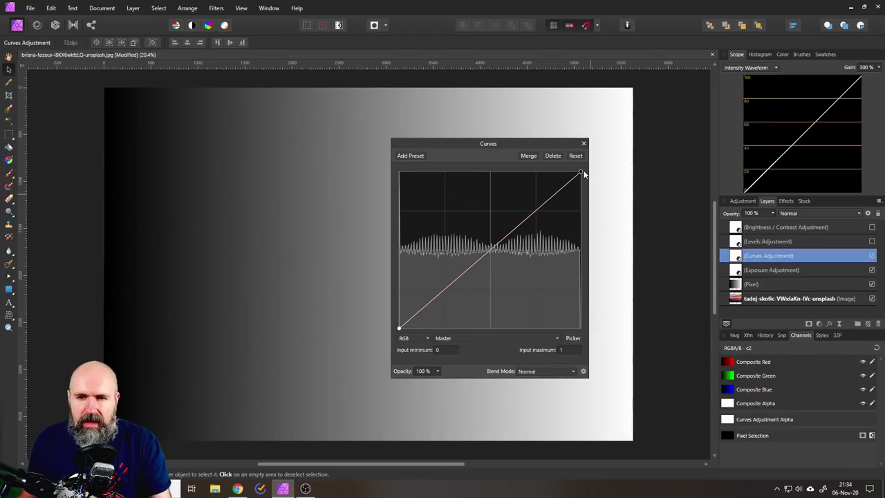
left_click_drag(582, 172, 605, 296)
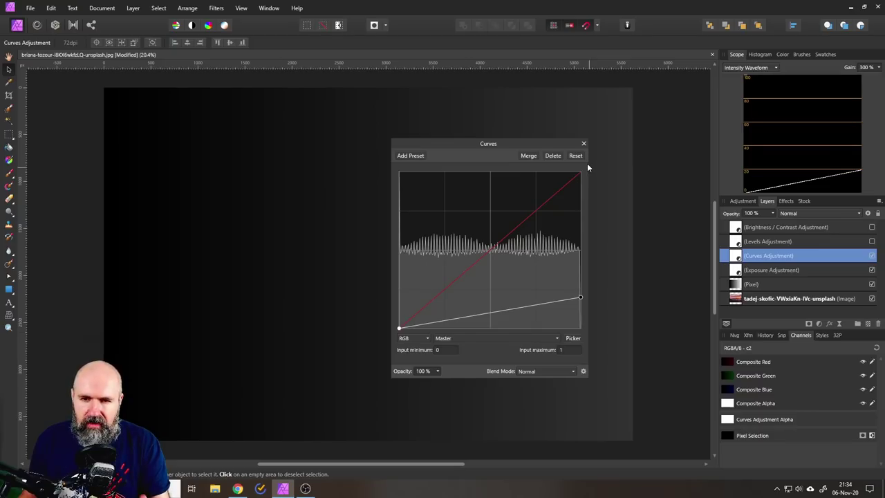
Step: Hide Exposure and the gradient, darken the sunset photo with Curves, then switch Curves off
left_click(872, 270)
left_click(871, 284)
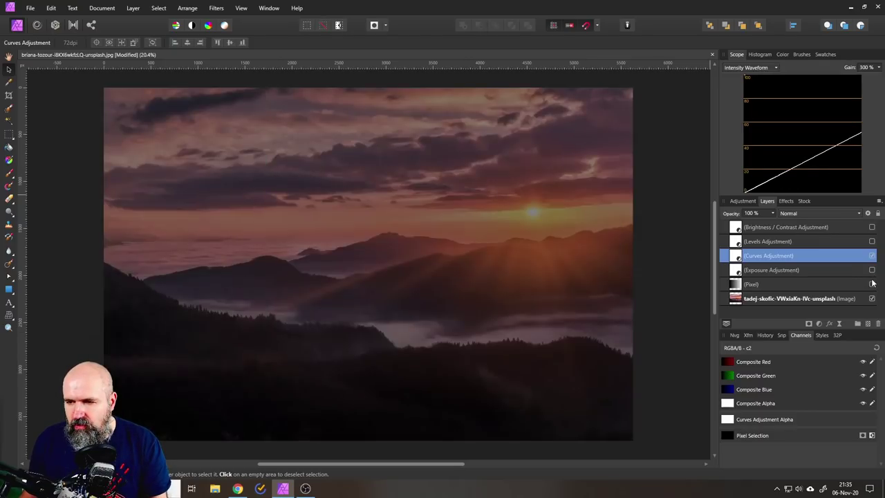
double_click(736, 255)
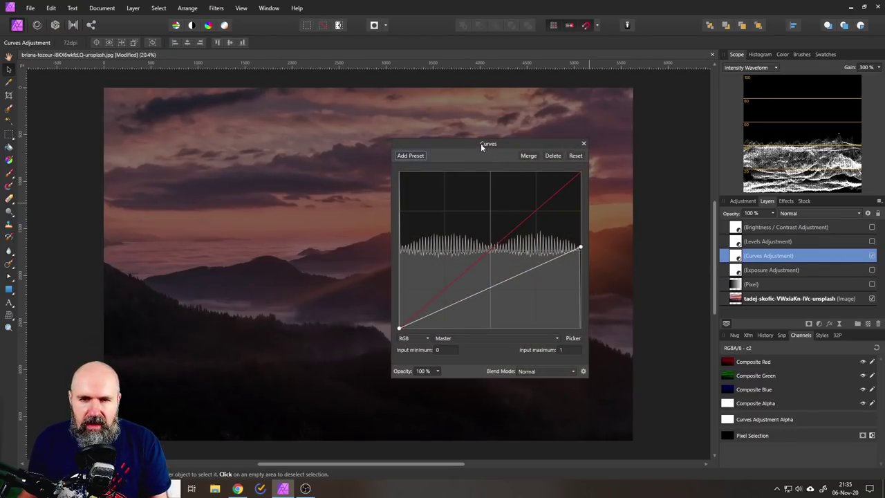
left_click_drag(480, 143, 705, 165)
left_click_drag(800, 269, 816, 278)
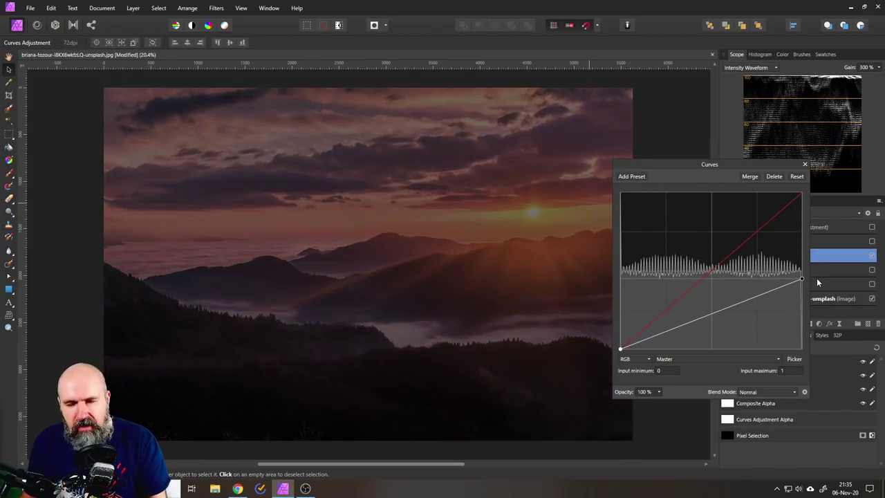
left_click(804, 166)
left_click(872, 256)
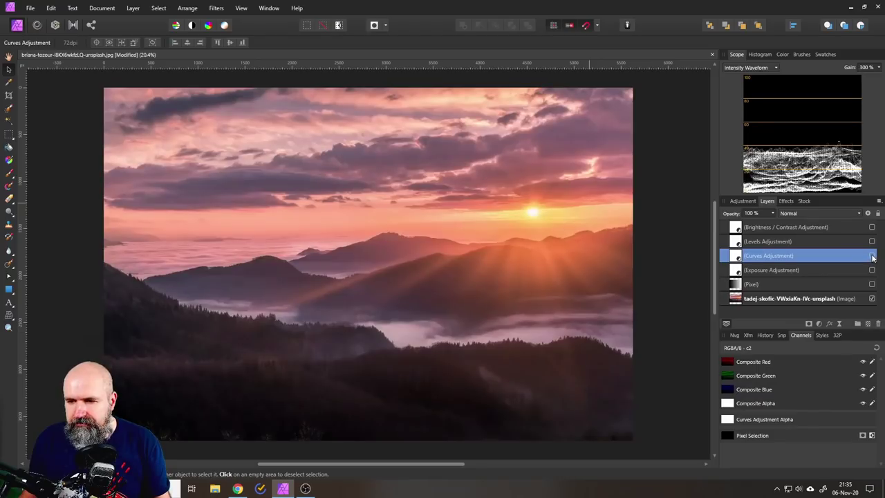
Step: Open Brightness / Contrast, darken the sunset photo to -61% brightness, then show the gradient
double_click(735, 228)
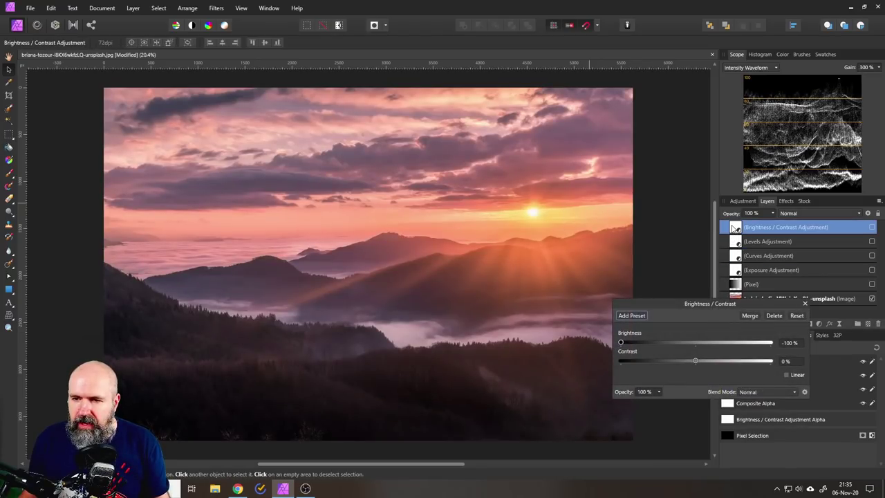
left_click_drag(703, 304, 470, 232)
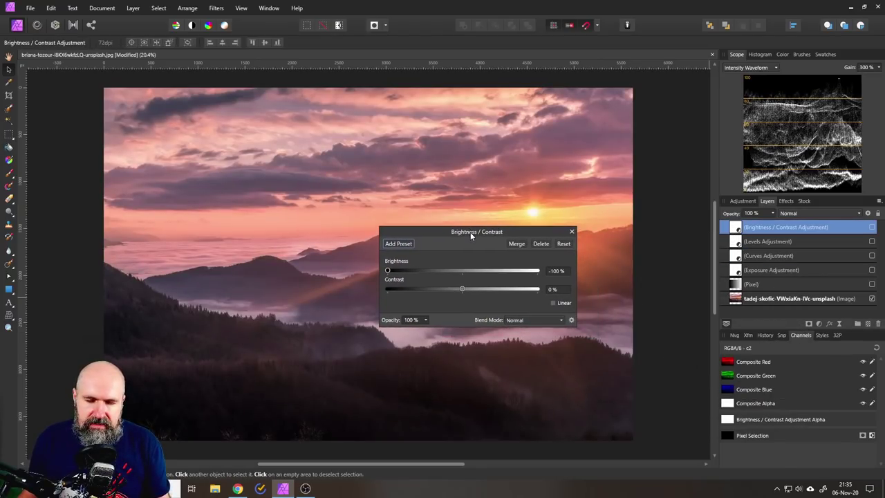
left_click_drag(470, 232, 501, 260)
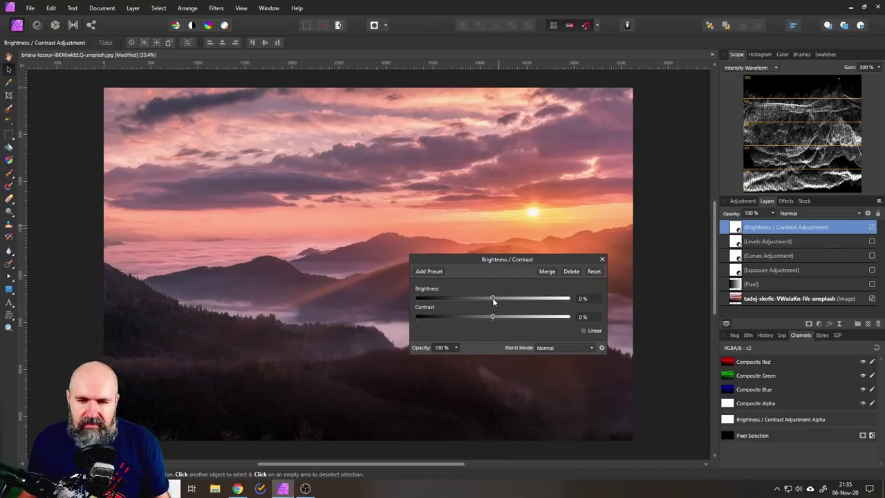
left_click_drag(493, 302, 447, 302)
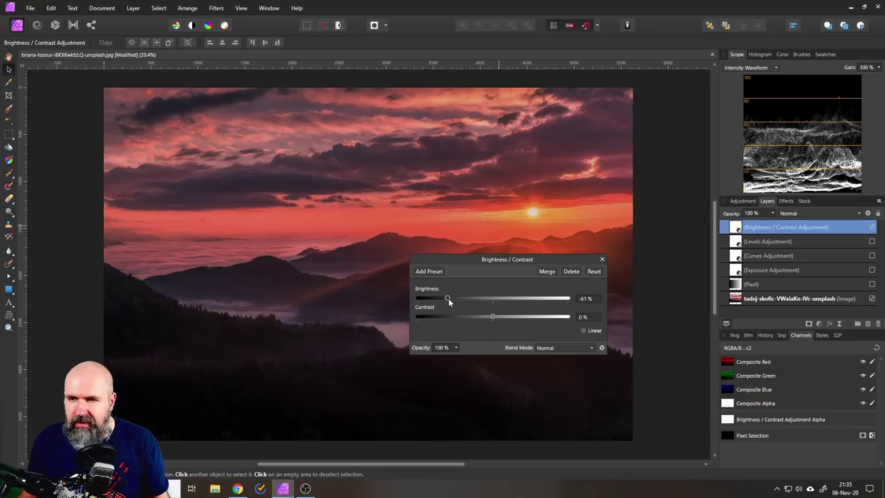
left_click(872, 284)
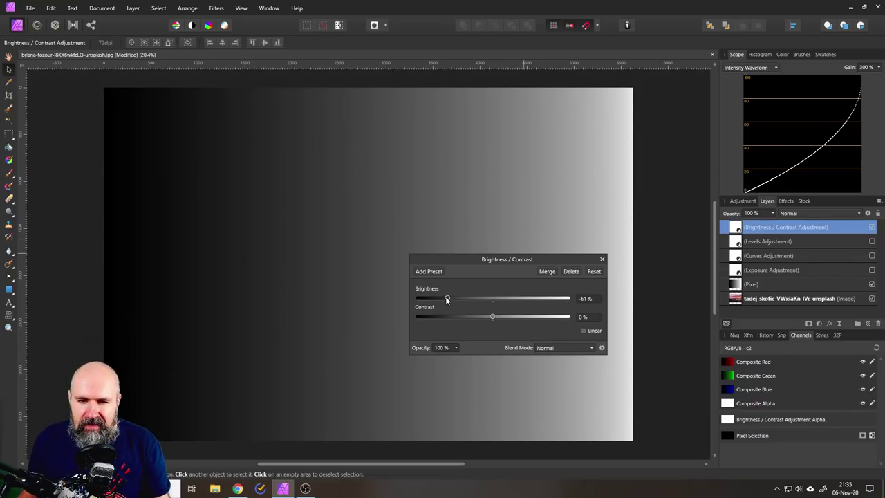
Step: Sweep the gradient's brightness through 71%, -74%, -100% and 100%, then reset it to 0%
left_click_drag(447, 299, 420, 298)
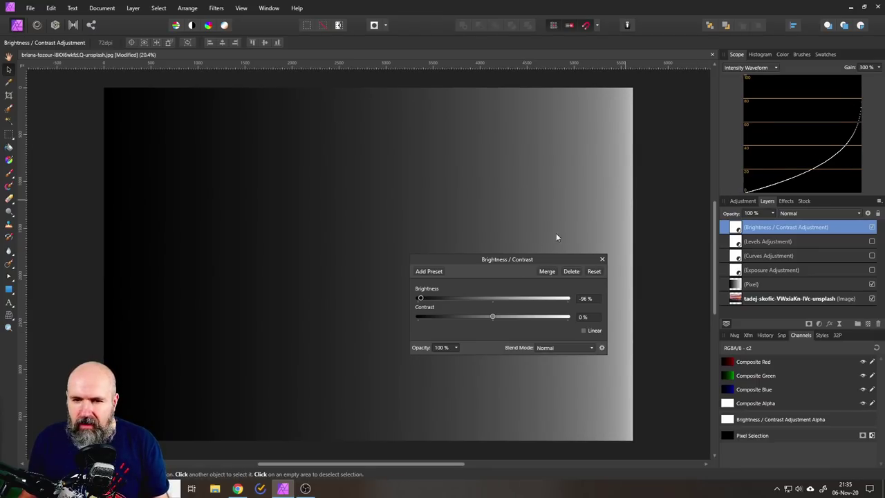
left_click_drag(421, 297, 546, 298)
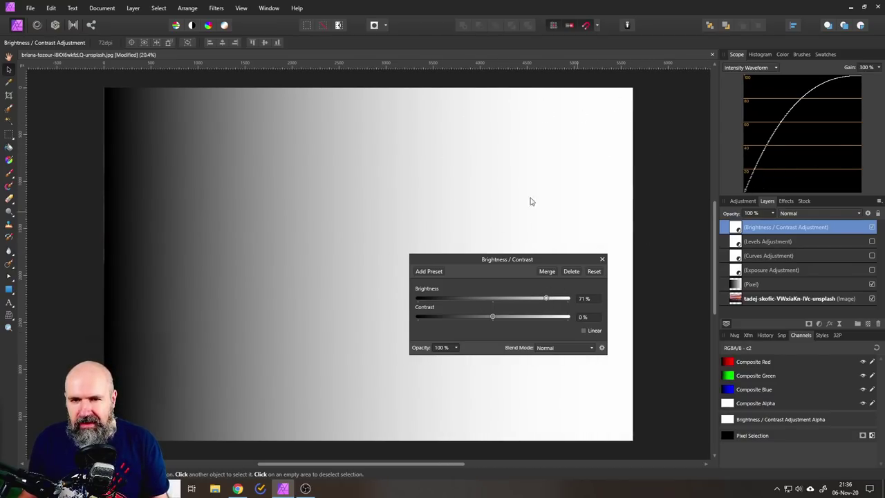
left_click_drag(546, 298, 425, 300)
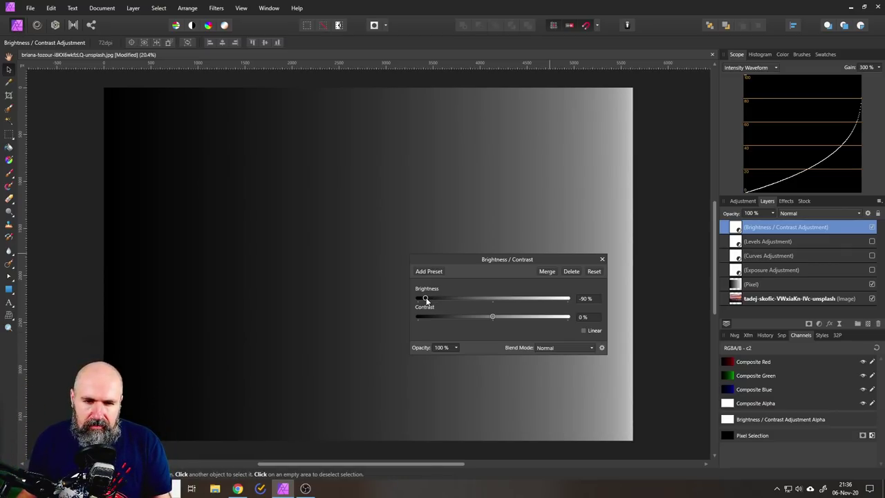
left_click_drag(424, 300, 404, 302)
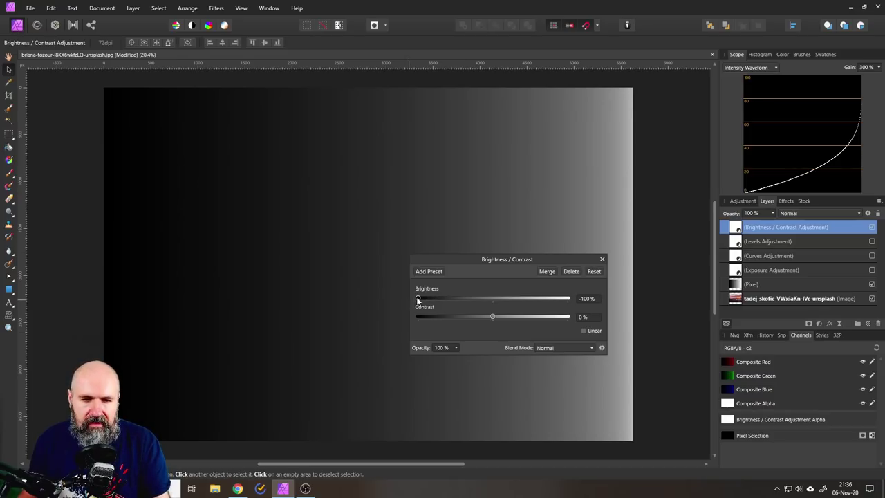
left_click_drag(417, 297, 580, 298)
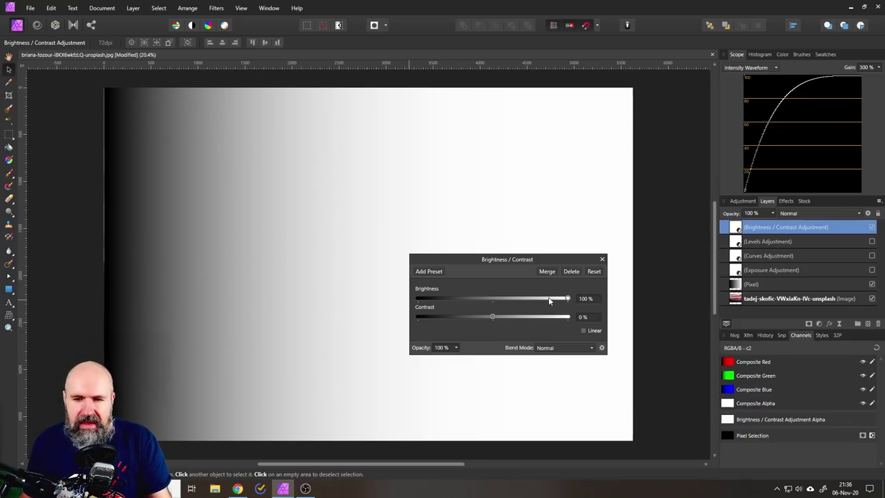
left_click_drag(565, 300, 457, 300)
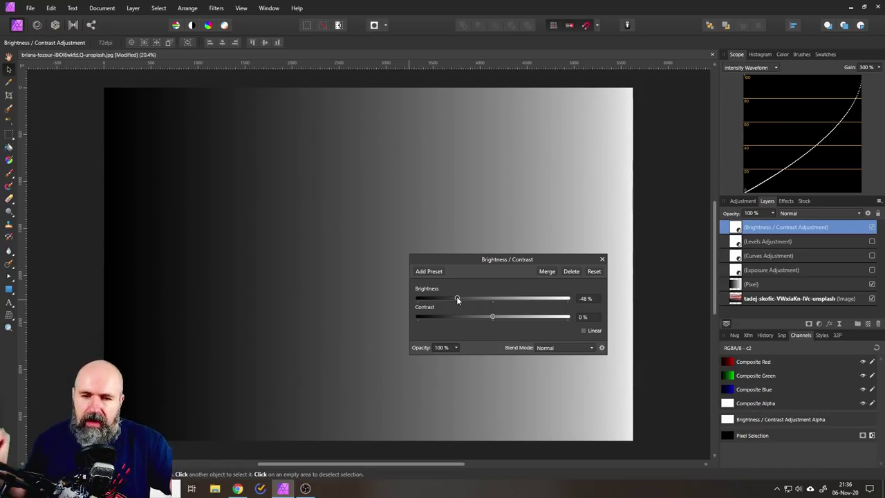
left_click(594, 272)
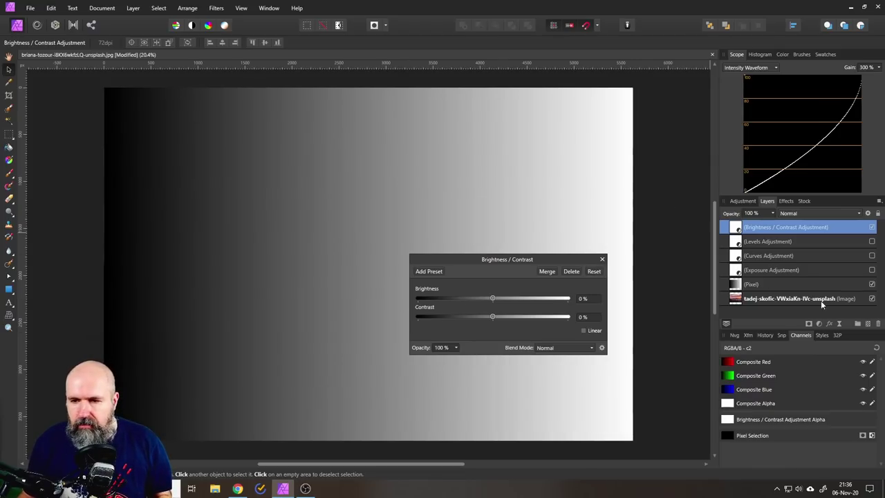
Step: Hide the gradient and try lower, then higher brightness on the sunset photo
left_click(872, 284)
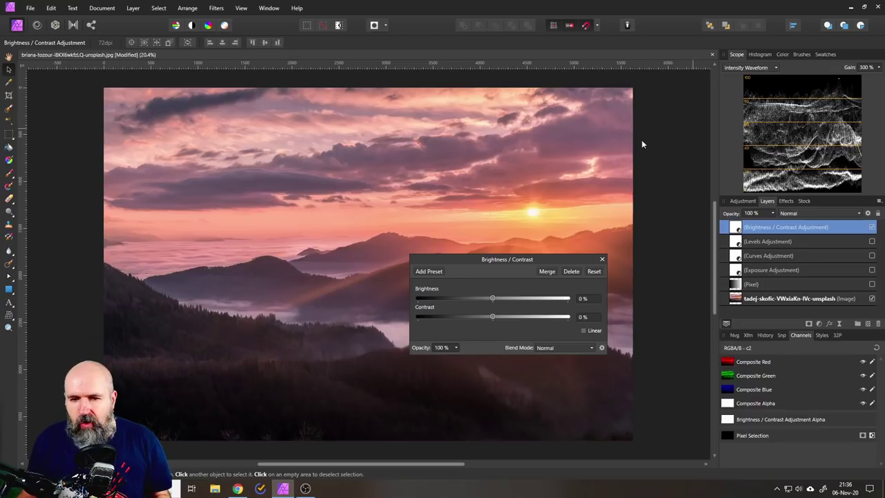
left_click_drag(492, 298, 462, 298)
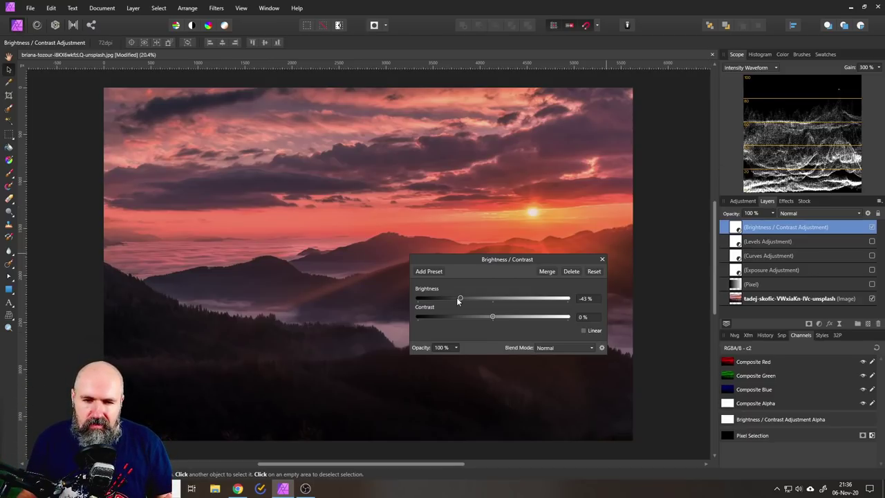
left_click_drag(458, 301, 525, 298)
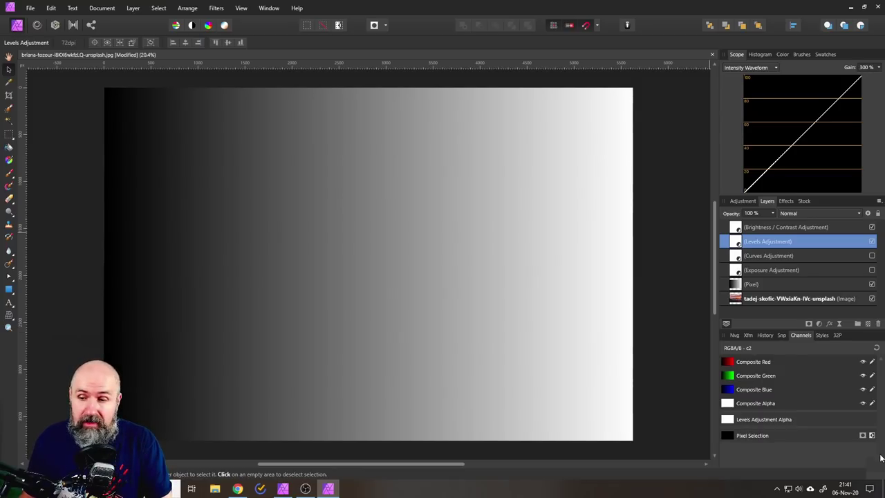
key("F1")
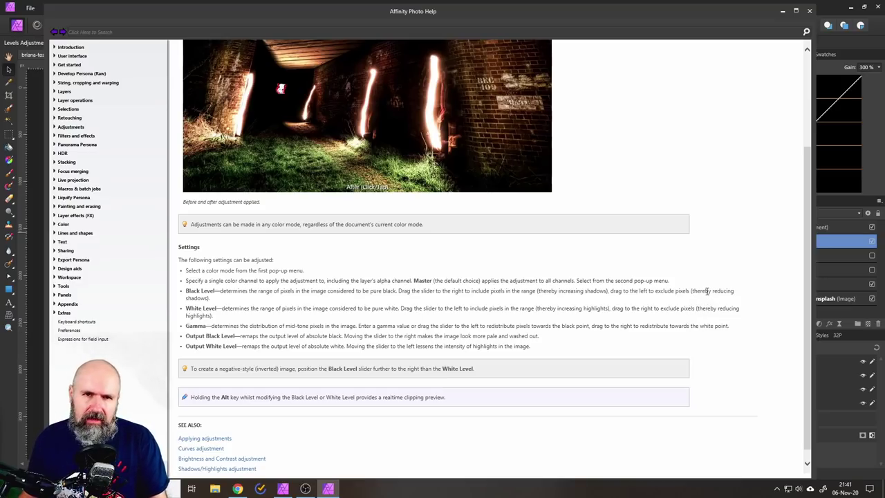
left_click(809, 12)
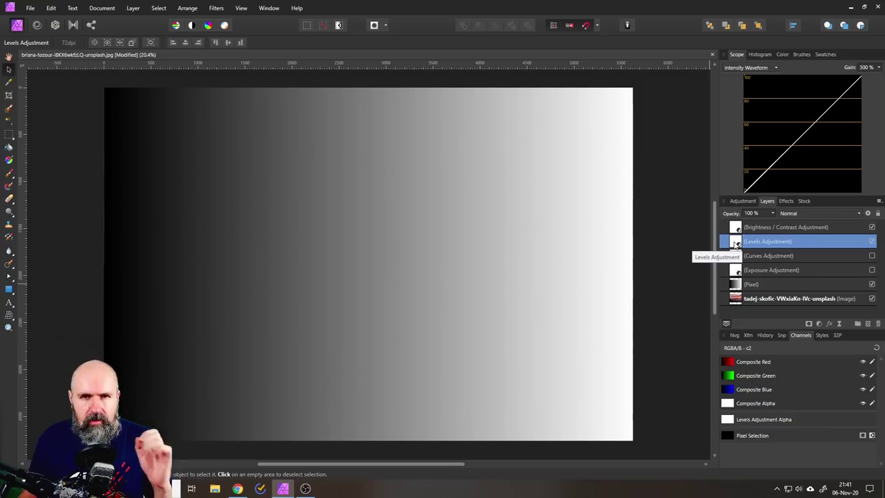
double_click(735, 242)
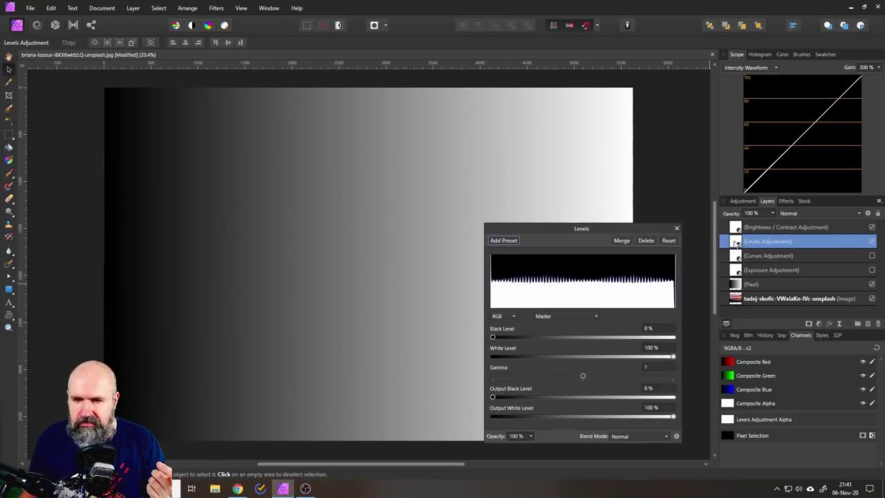
left_click_drag(579, 228, 442, 157)
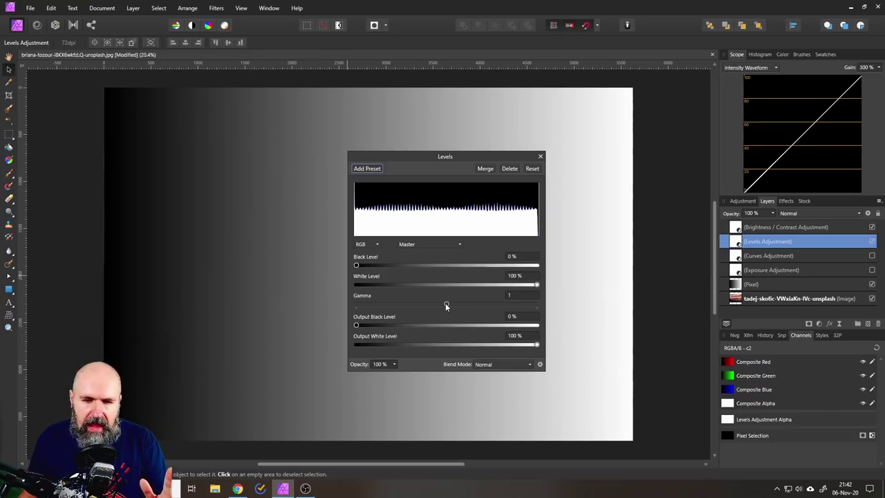
left_click_drag(446, 304, 383, 305)
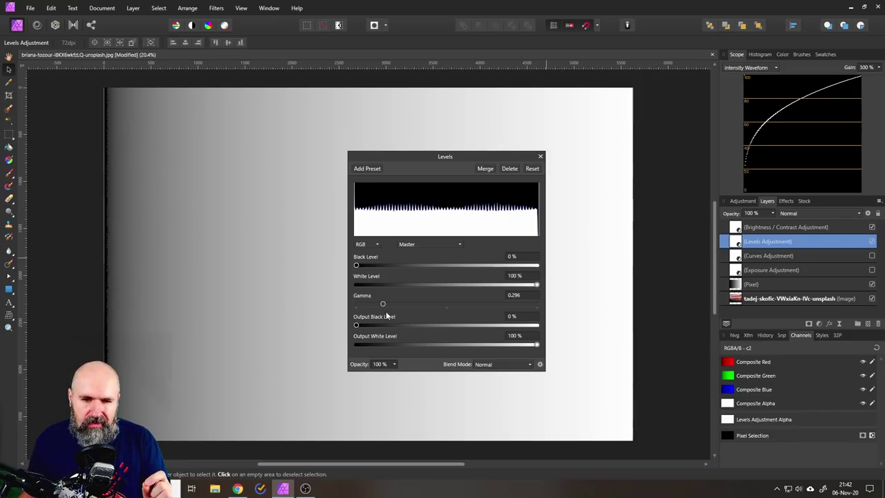
left_click_drag(382, 305, 344, 310)
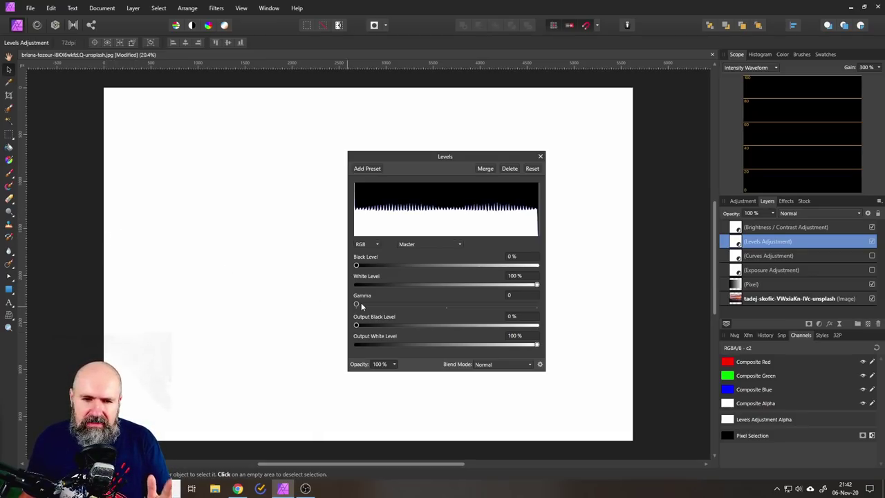
left_click_drag(357, 306, 365, 306)
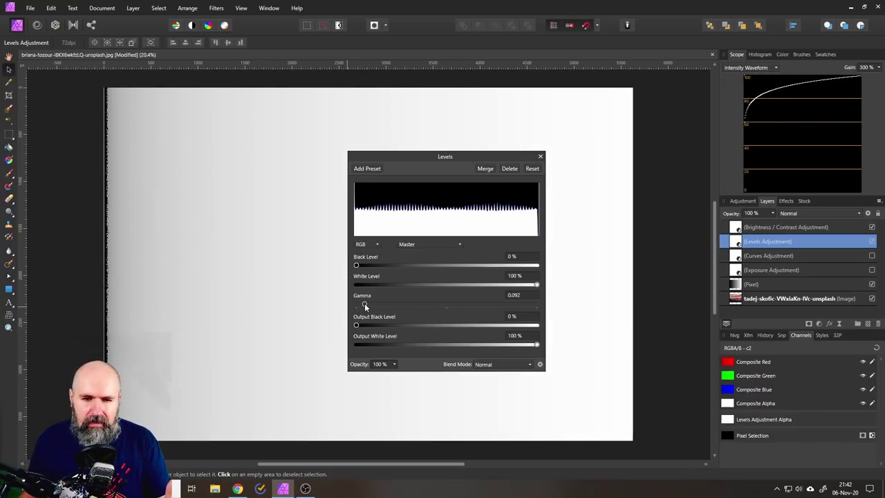
mouse_move(365, 307)
left_mouse_down()
mouse_move(405, 310)
mouse_move(357, 312)
left_mouse_up()
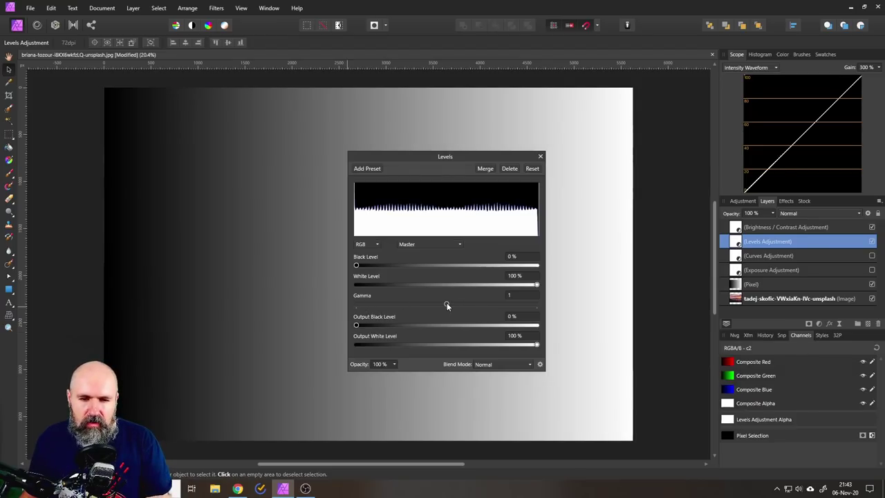
left_click_drag(447, 304, 507, 304)
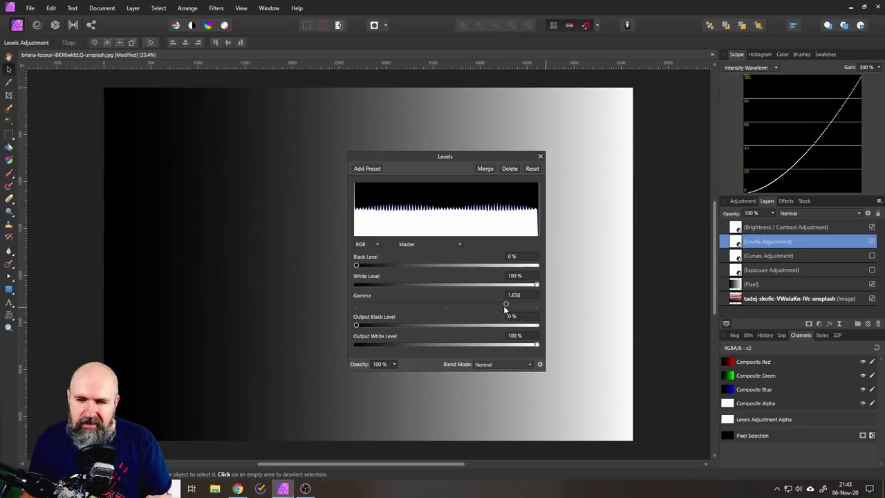
left_click_drag(505, 305, 512, 308)
left_click_drag(526, 305, 545, 306)
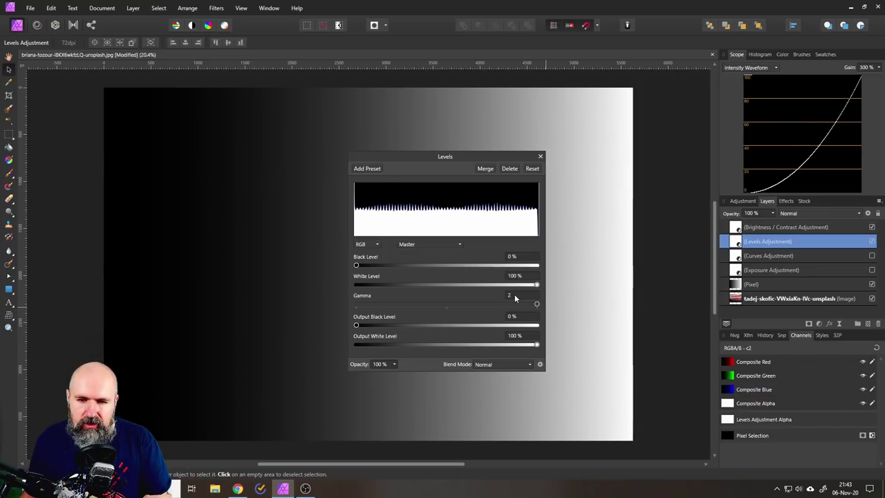
mouse_move(453, 154)
left_mouse_down()
mouse_move(492, 223)
mouse_move(475, 376)
mouse_move(446, 208)
mouse_move(462, 166)
left_mouse_up()
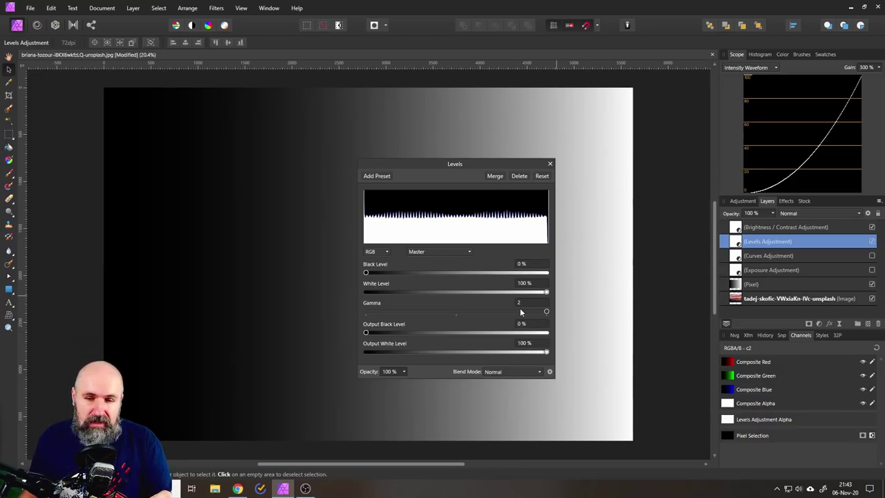
left_click(456, 311)
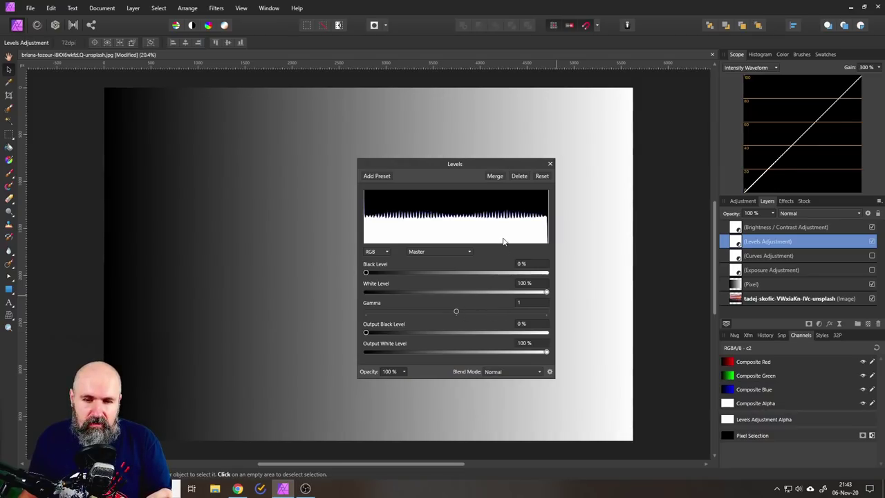
Step: Hide Brightness / Contrast, Levels and the gradient, then open Levels beside the landscape photo
left_click(550, 165)
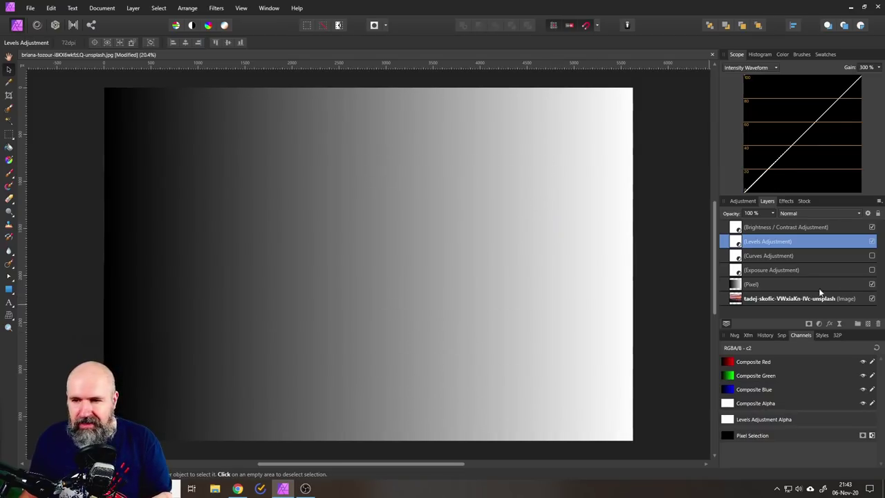
left_click(872, 228)
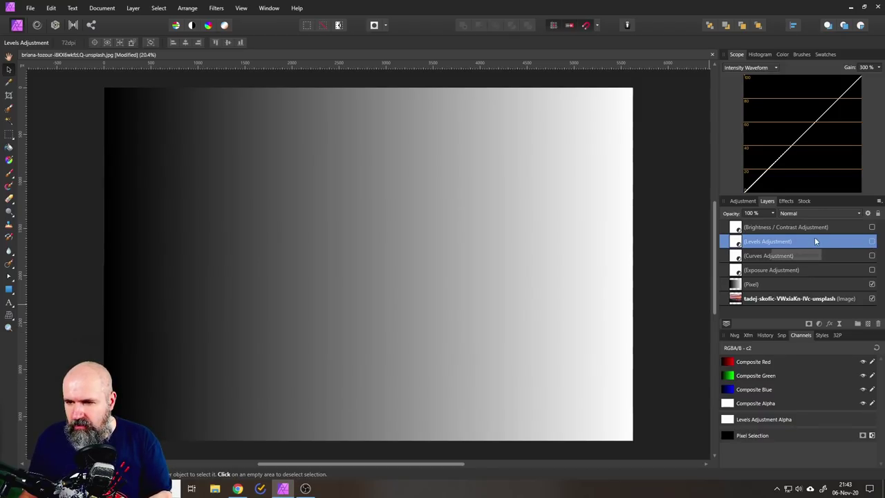
left_click(871, 284)
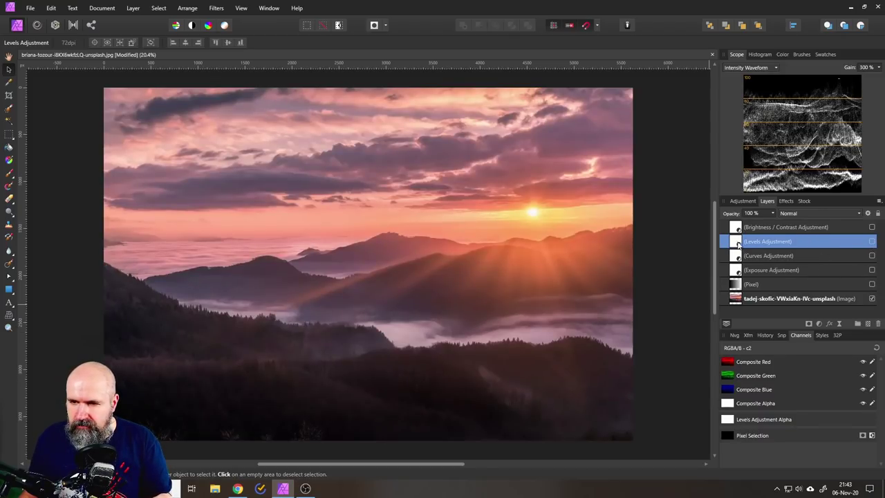
double_click(736, 241)
left_click_drag(475, 168, 567, 219)
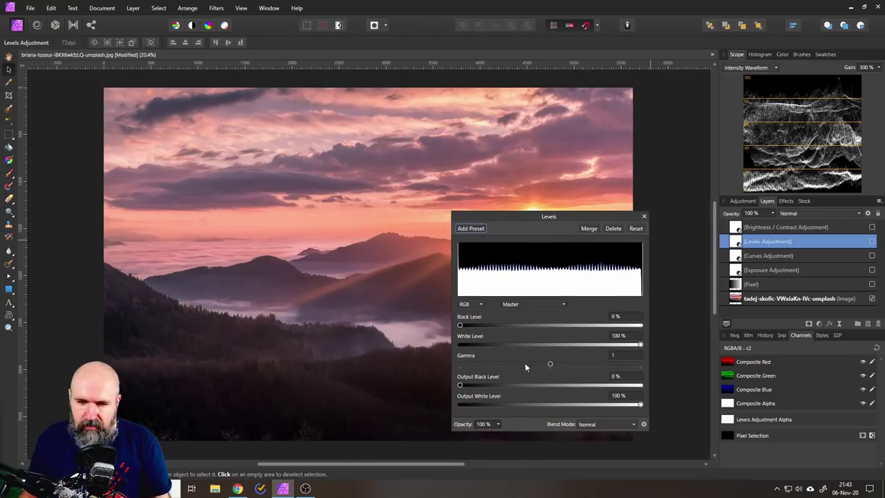
Step: Sweep the photo's Levels gamma down to 0 and back up, ending at 2
left_click_drag(548, 368, 512, 367)
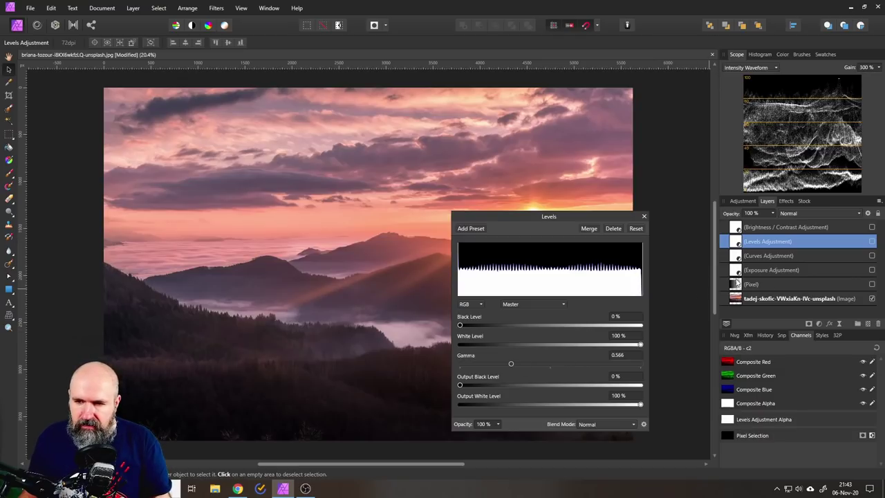
double_click(512, 364)
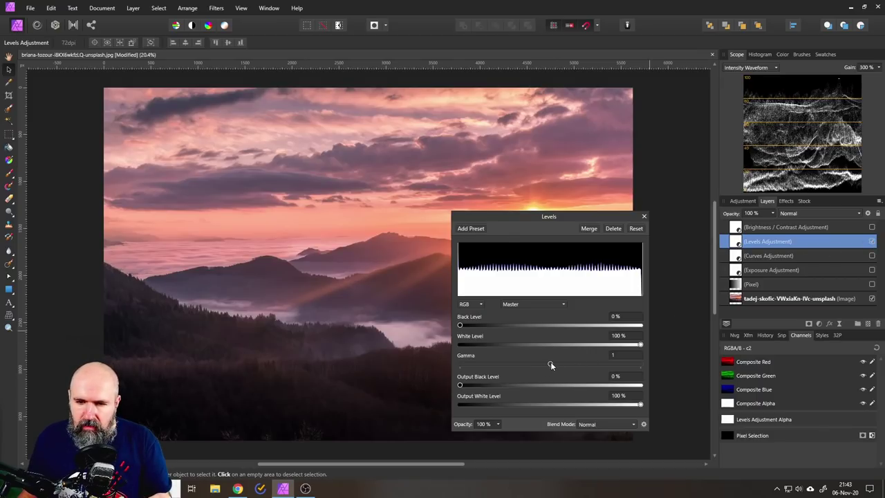
left_click_drag(550, 363, 487, 363)
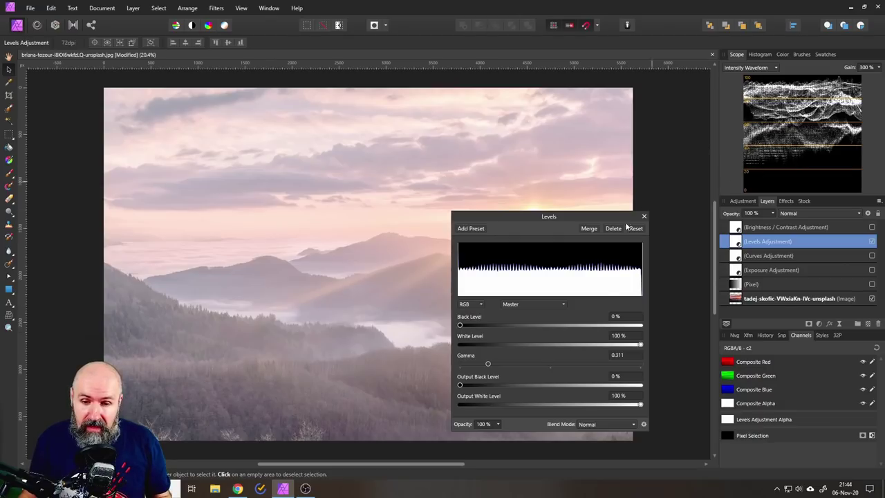
left_click_drag(487, 363, 457, 363)
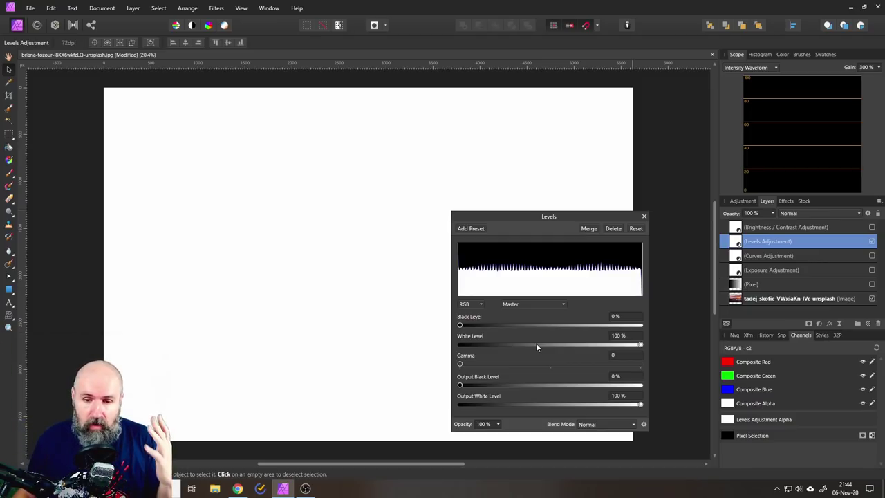
left_click_drag(460, 363, 622, 367)
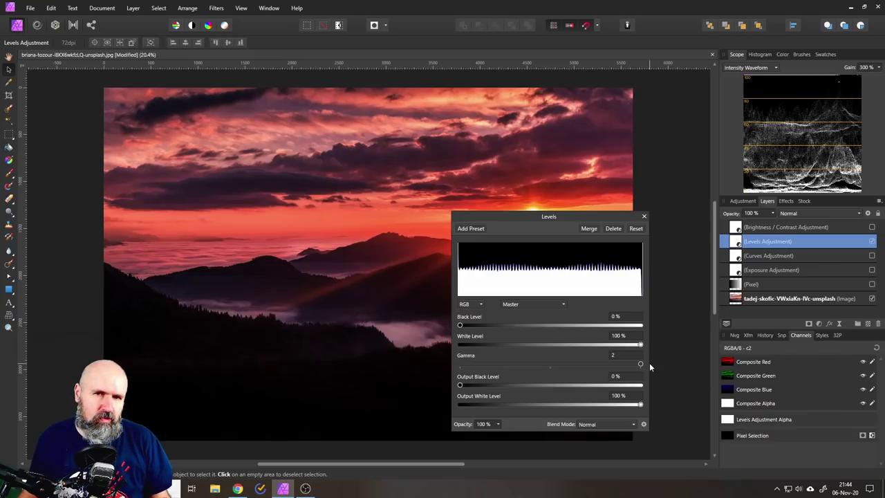
Step: Confirm the Levels gamma value of 2 in its entry field
left_click(625, 355)
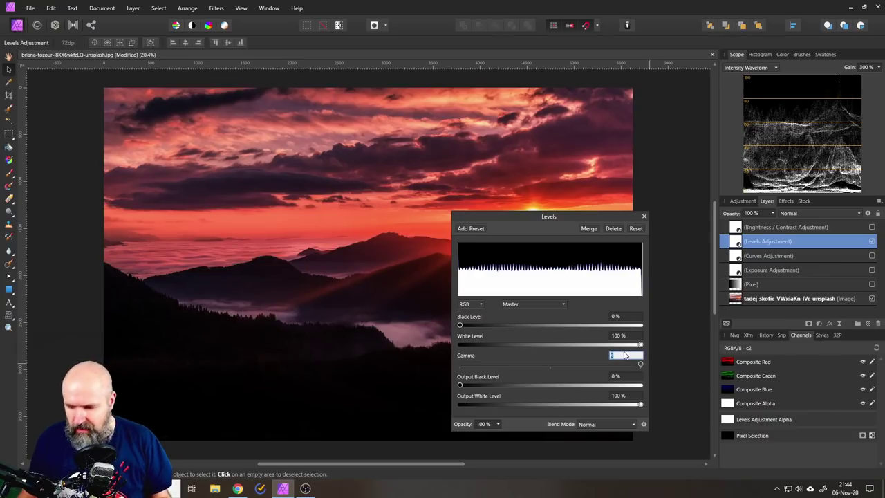
key("Return")
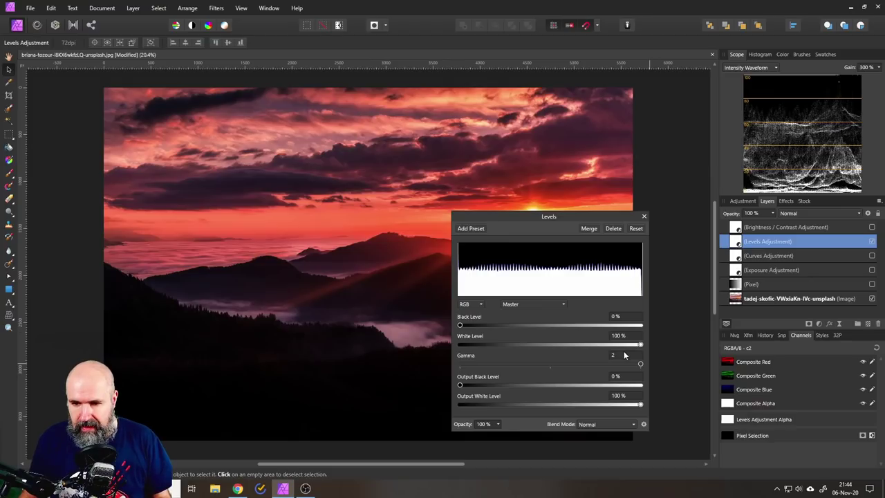
left_click(616, 355)
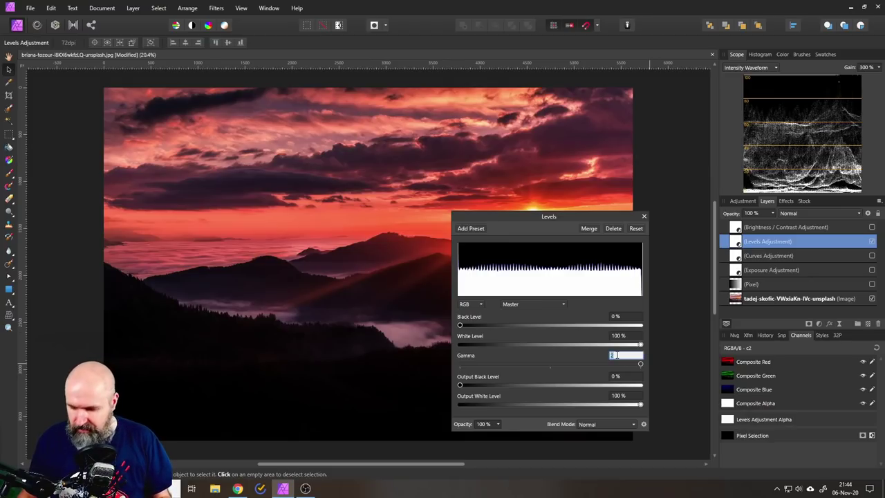
type("8")
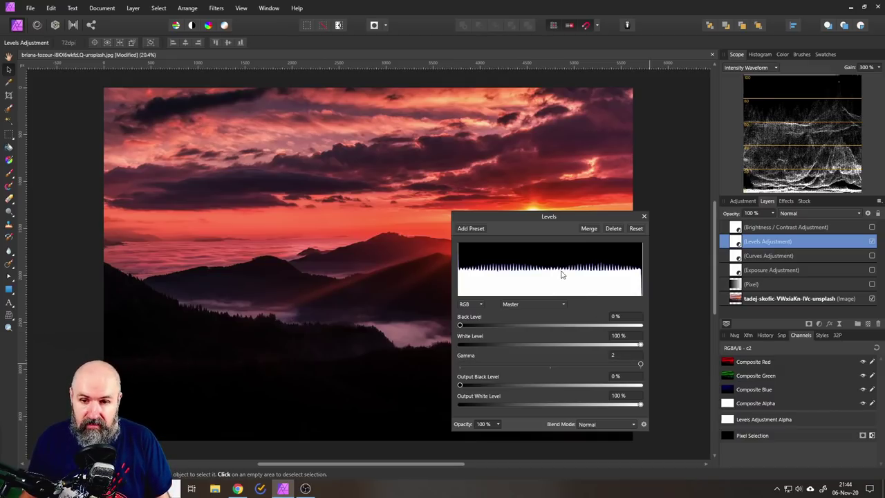
Step: Reset gamma to 1, then nudge it slightly above 1
left_click_drag(544, 219, 579, 225)
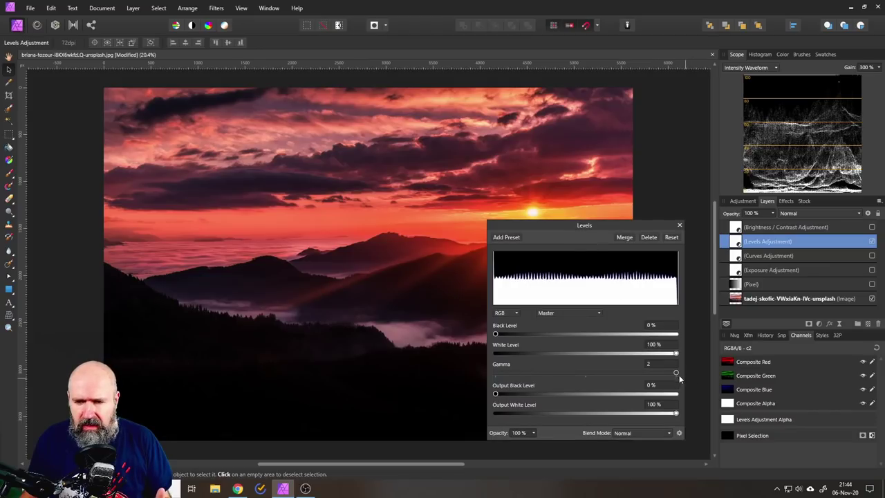
left_click(584, 375)
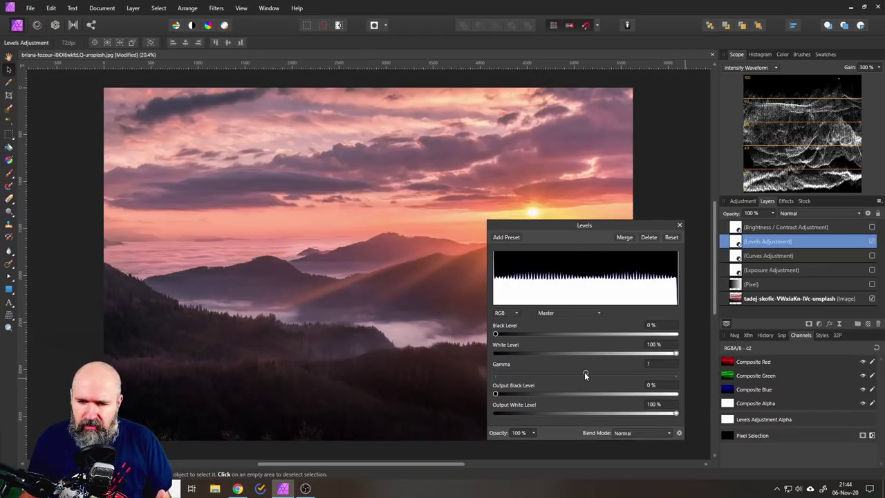
left_click_drag(534, 222, 689, 204)
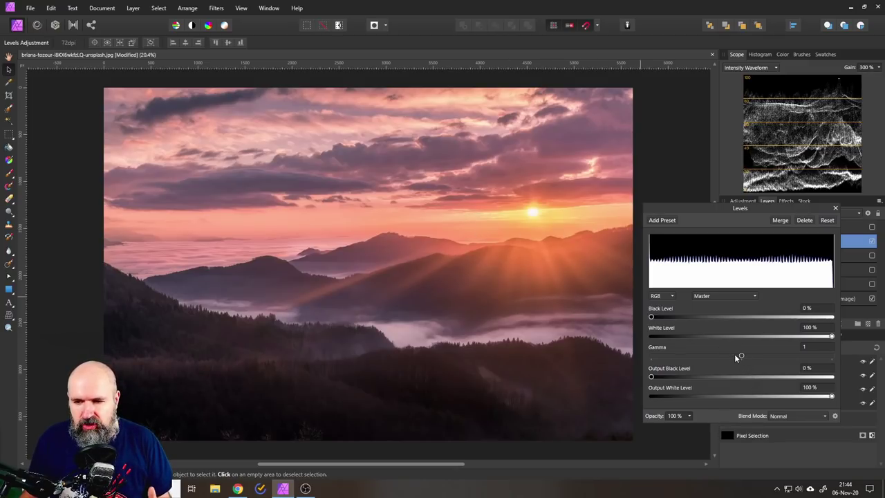
left_click_drag(740, 356, 762, 358)
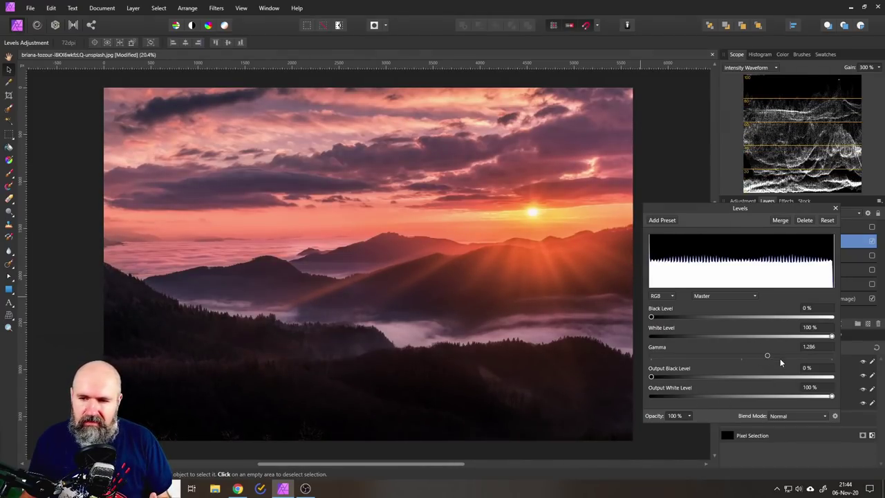
left_click_drag(768, 356, 774, 357)
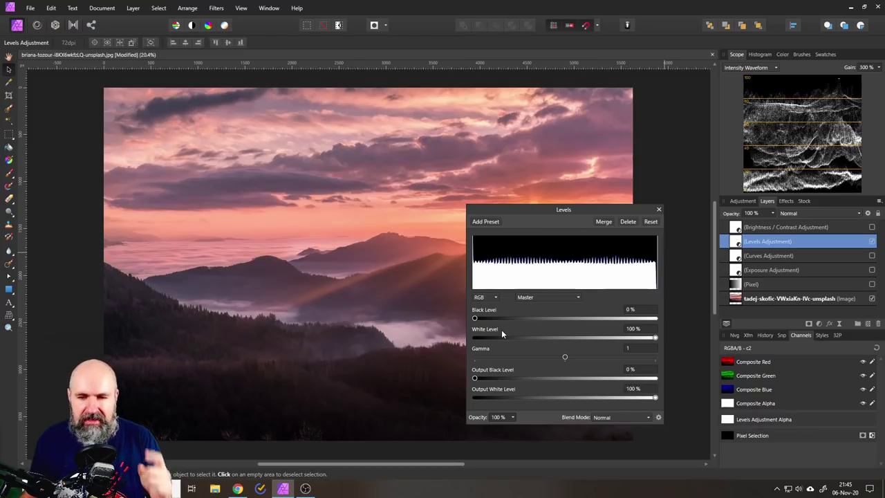
Step: Show the gradient, drop output white to 49% and 18%, restore 100%, then adjust input white 60%–73%
left_click(870, 284)
left_click_drag(513, 206, 507, 175)
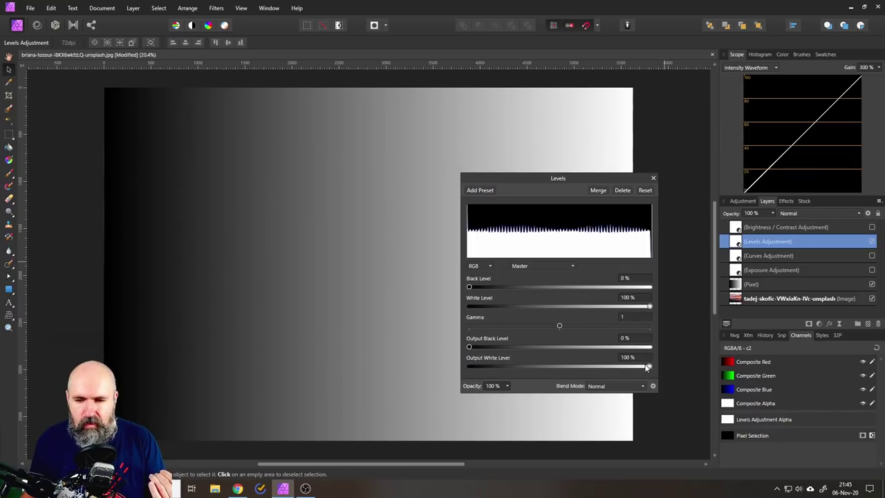
left_click_drag(650, 367, 557, 367)
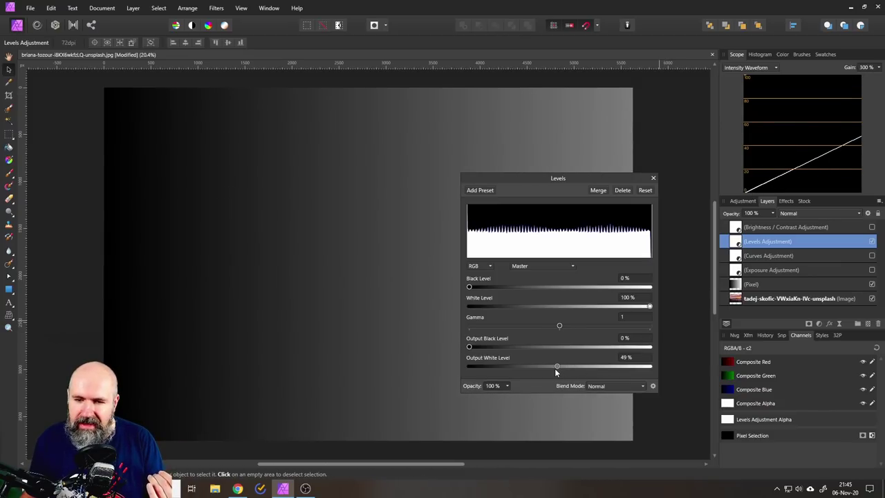
left_click_drag(555, 365, 501, 367)
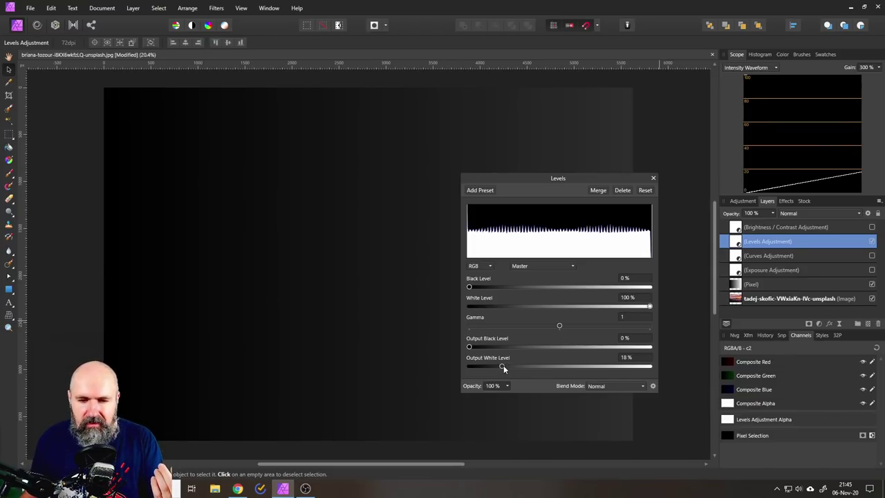
left_click_drag(503, 365, 678, 367)
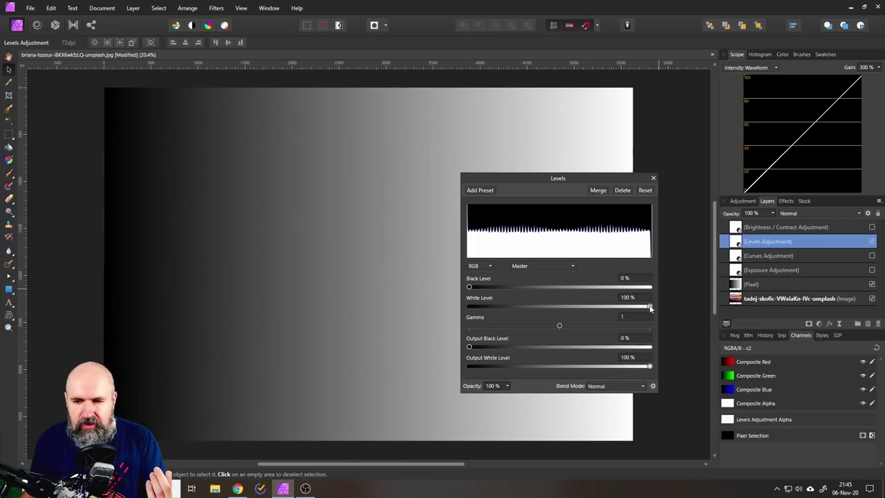
left_click_drag(650, 309, 577, 308)
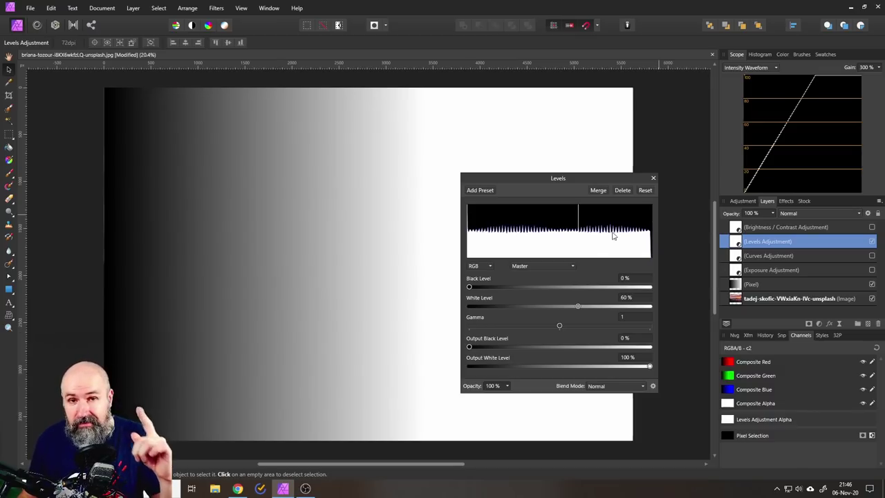
left_click_drag(578, 306, 662, 307)
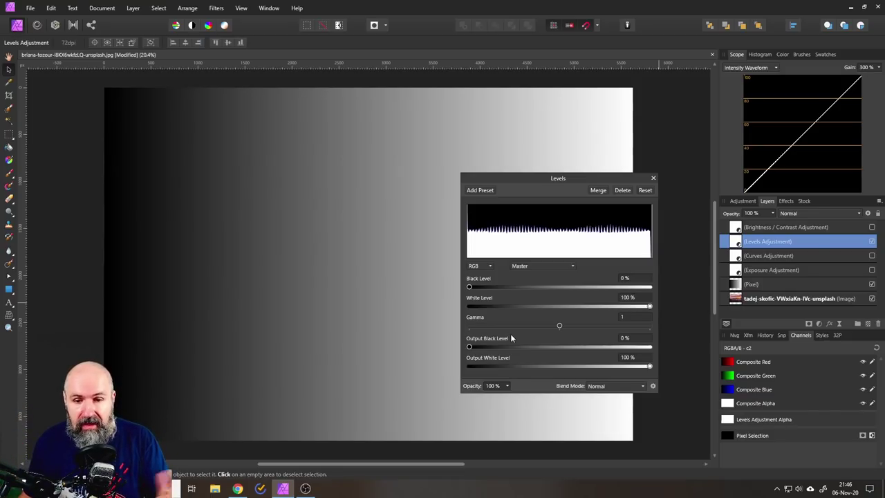
mouse_move(560, 325)
left_mouse_down()
mouse_move(444, 325)
mouse_move(563, 327)
left_mouse_up()
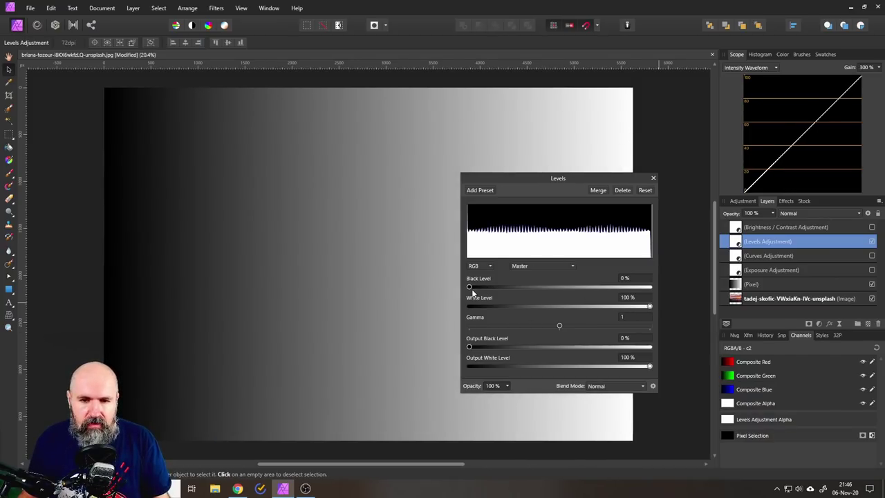
left_click_drag(471, 286, 516, 286)
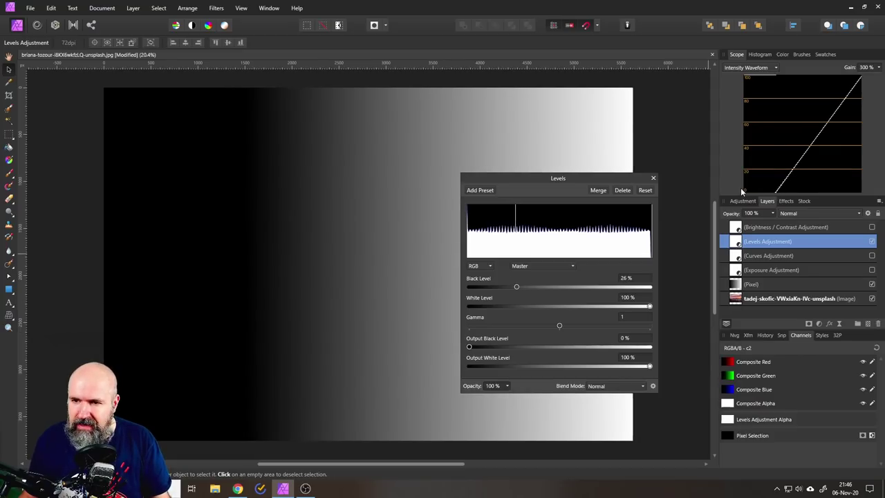
mouse_move(517, 286)
left_mouse_down()
mouse_move(666, 286)
mouse_move(630, 287)
left_mouse_up()
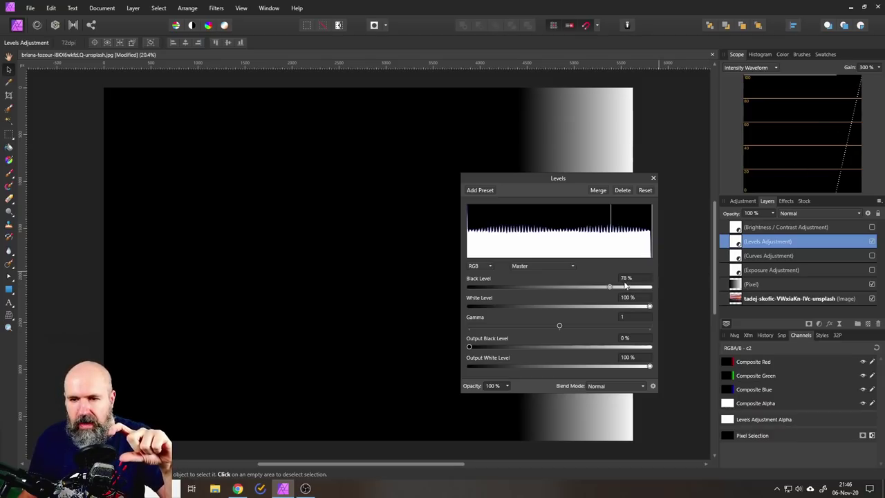
left_click_drag(609, 289, 439, 287)
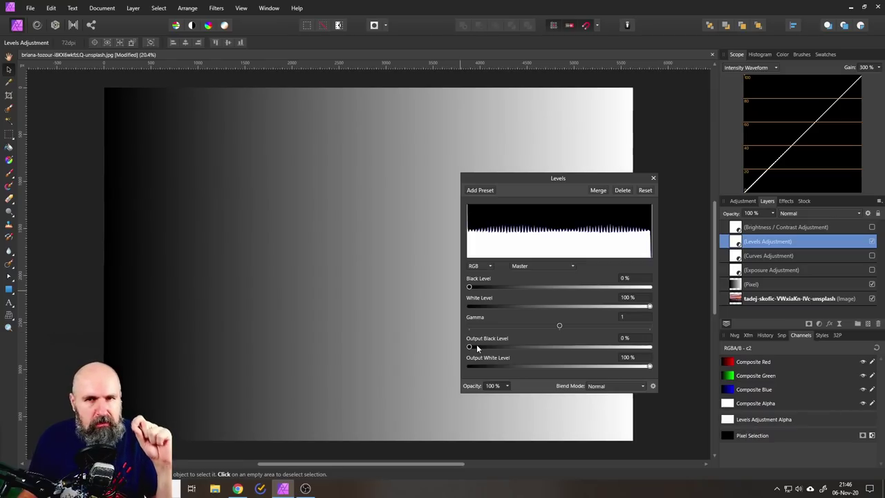
left_click_drag(468, 347, 528, 347)
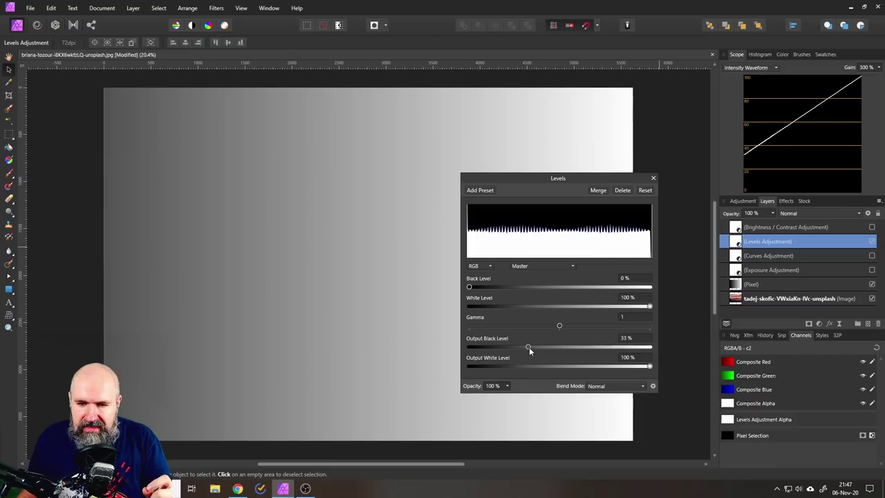
left_click_drag(529, 347, 468, 346)
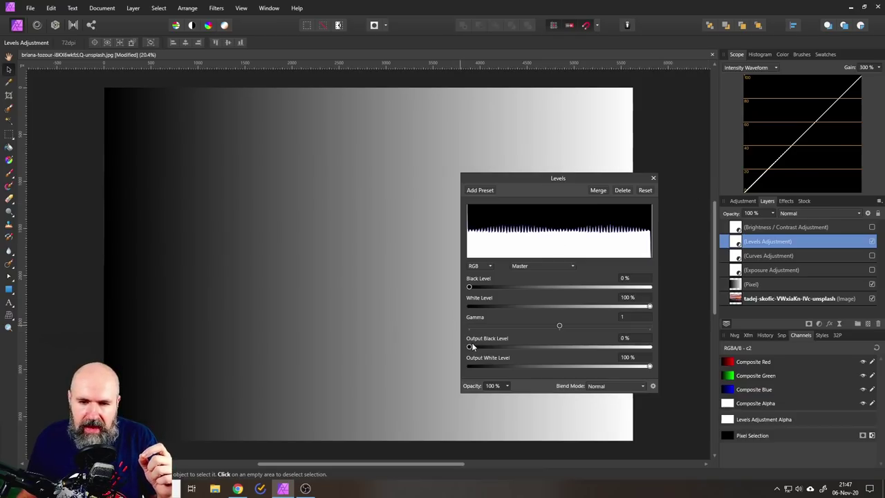
left_click_drag(470, 347, 487, 349)
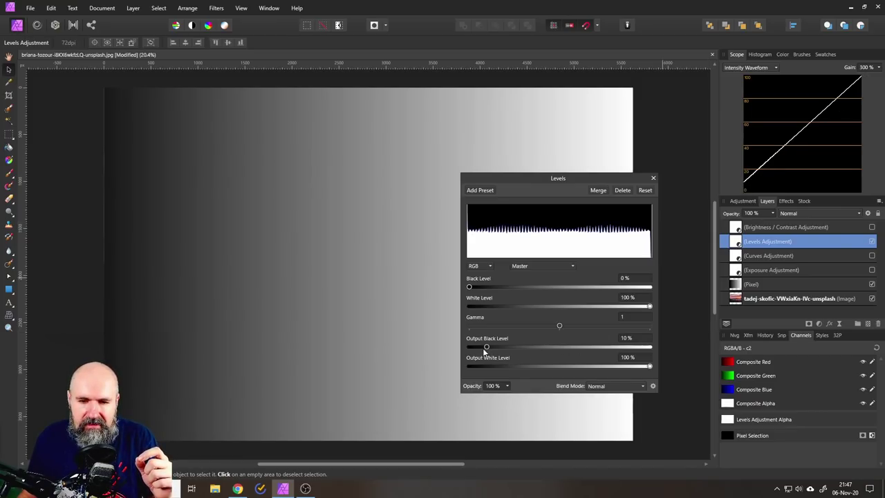
left_click_drag(486, 347, 599, 348)
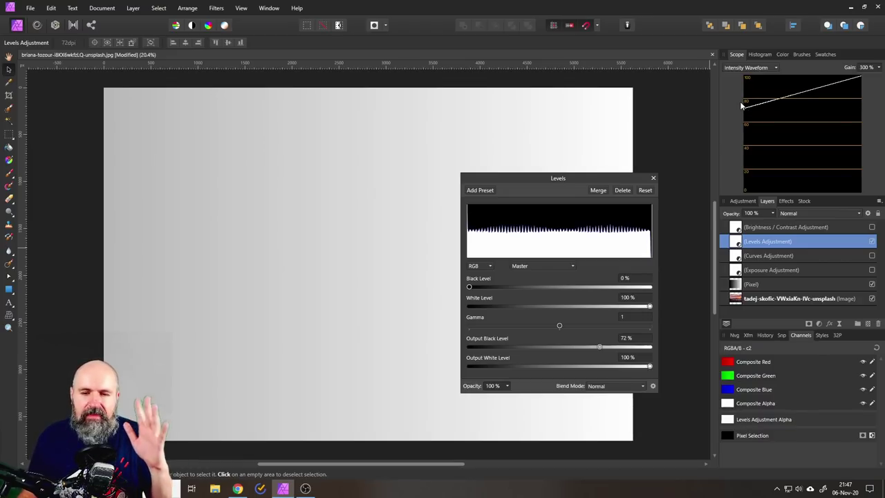
left_click_drag(600, 347, 454, 348)
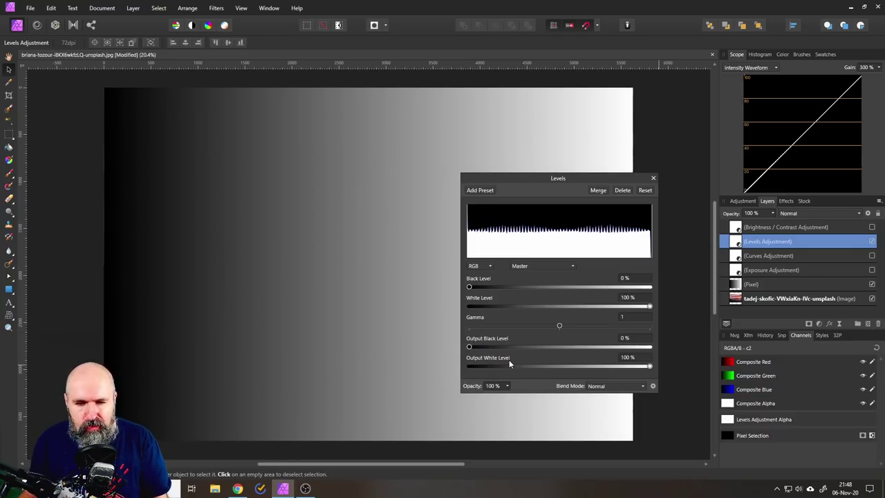
Step: Set the gradient's Levels output black to 1% and output white to 99%
left_click(643, 337)
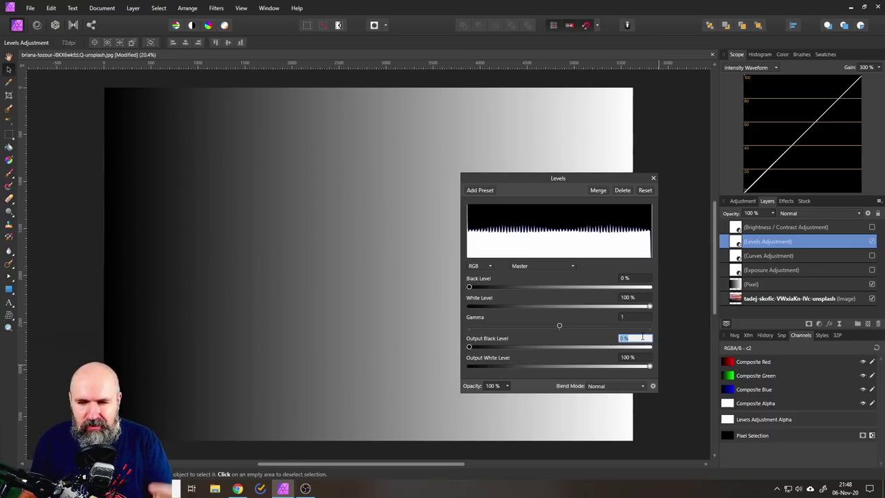
type("1")
key("Return")
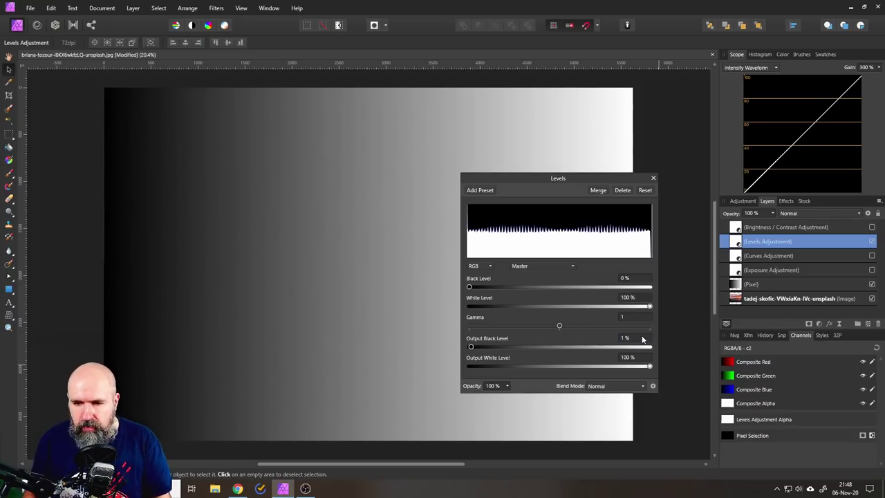
left_click(642, 356)
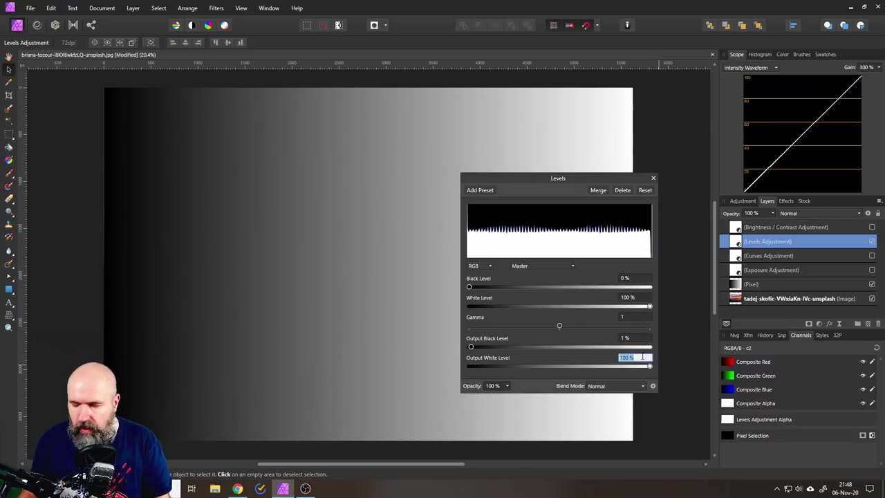
type("99")
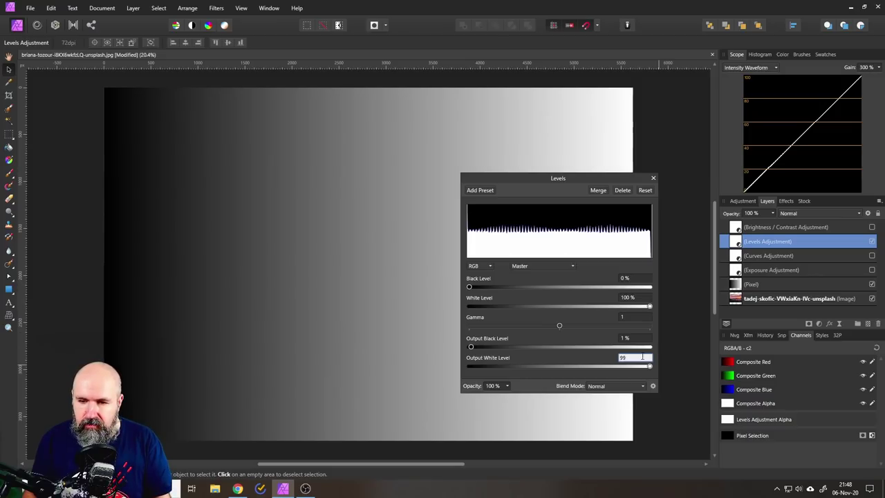
key("Return")
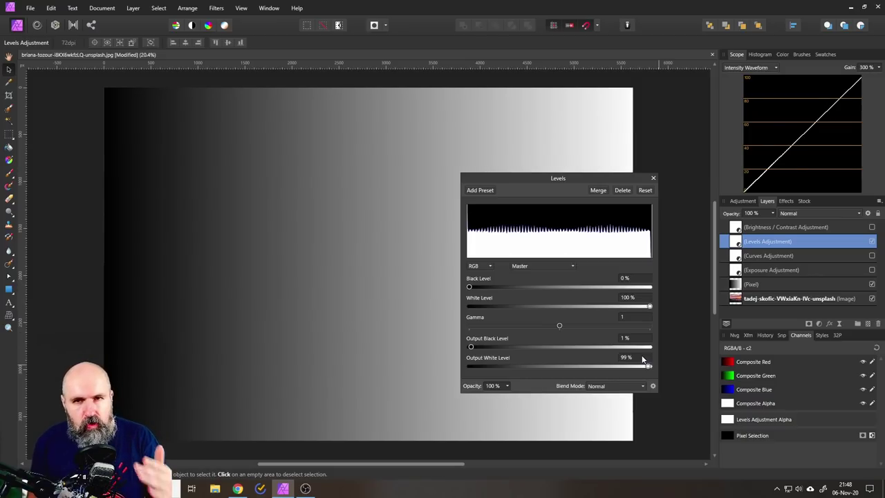